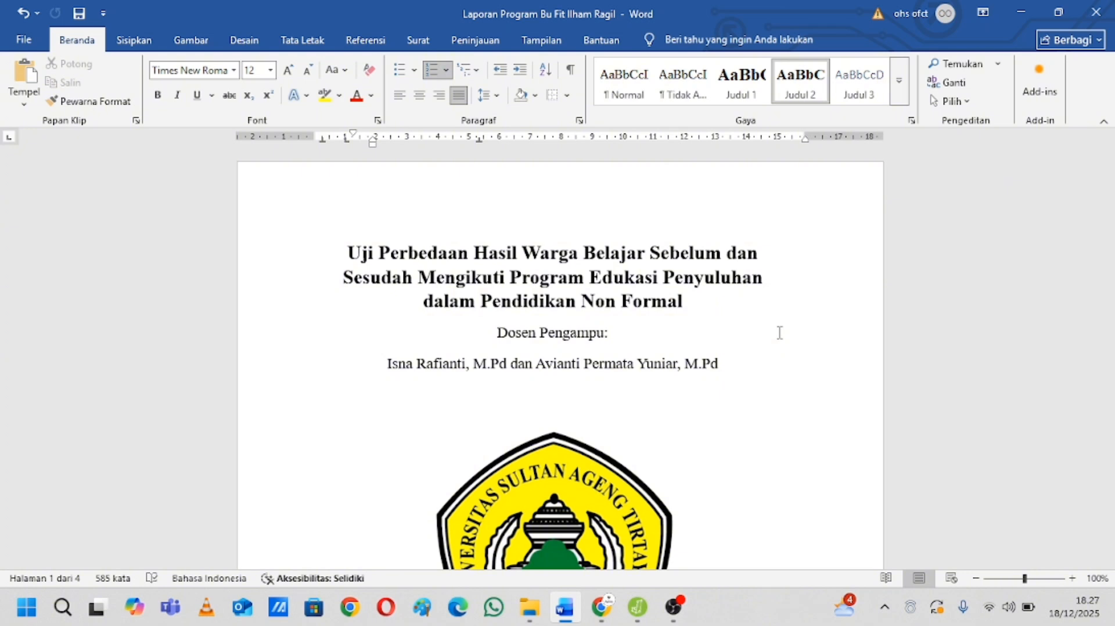
- Review the report's title page and the section A text, Identifikasi Penelitian
{"action": "scroll", "coordinate": [616, 310], "scroll_direction": "down", "scroll_amount": 1}
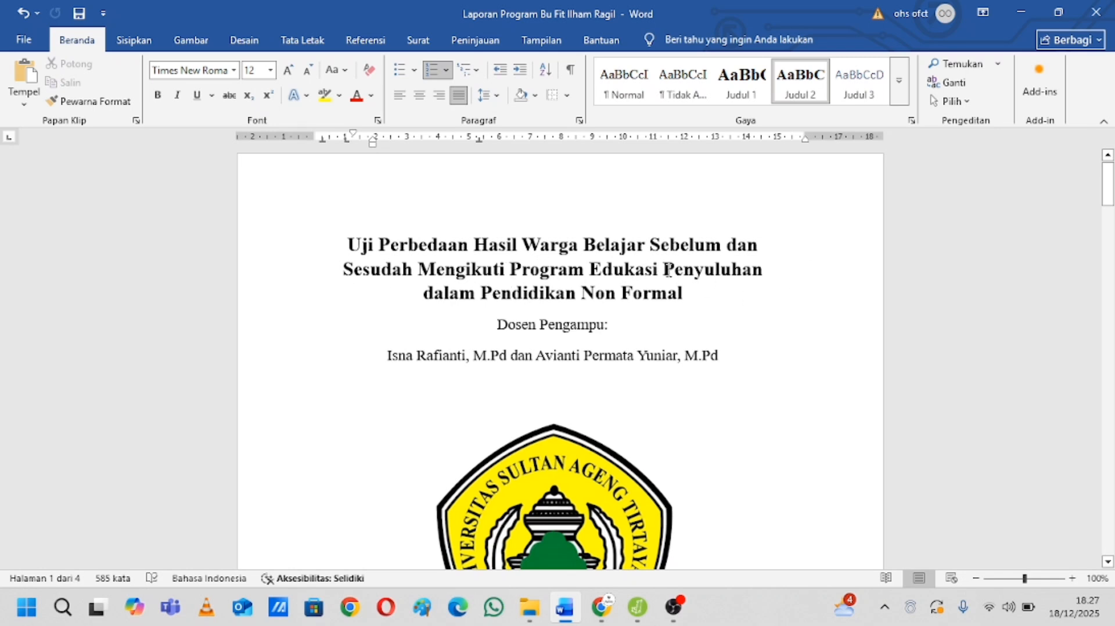
{"action": "scroll", "coordinate": [653, 414], "scroll_direction": "down", "scroll_amount": 15}
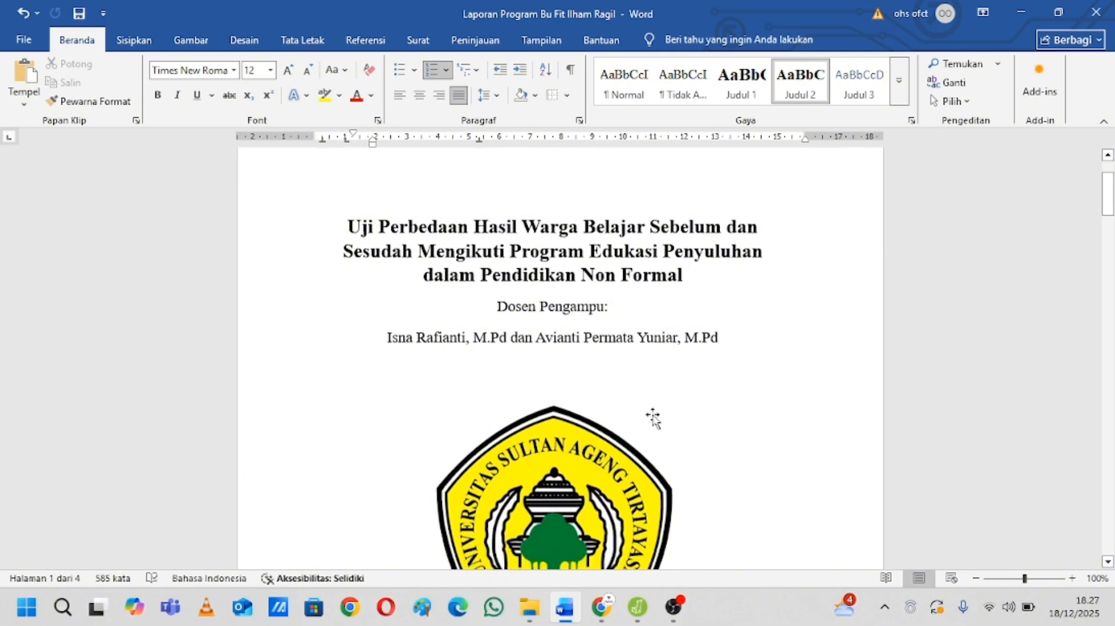
{"action": "scroll", "coordinate": [653, 414], "scroll_direction": "down", "scroll_amount": 3}
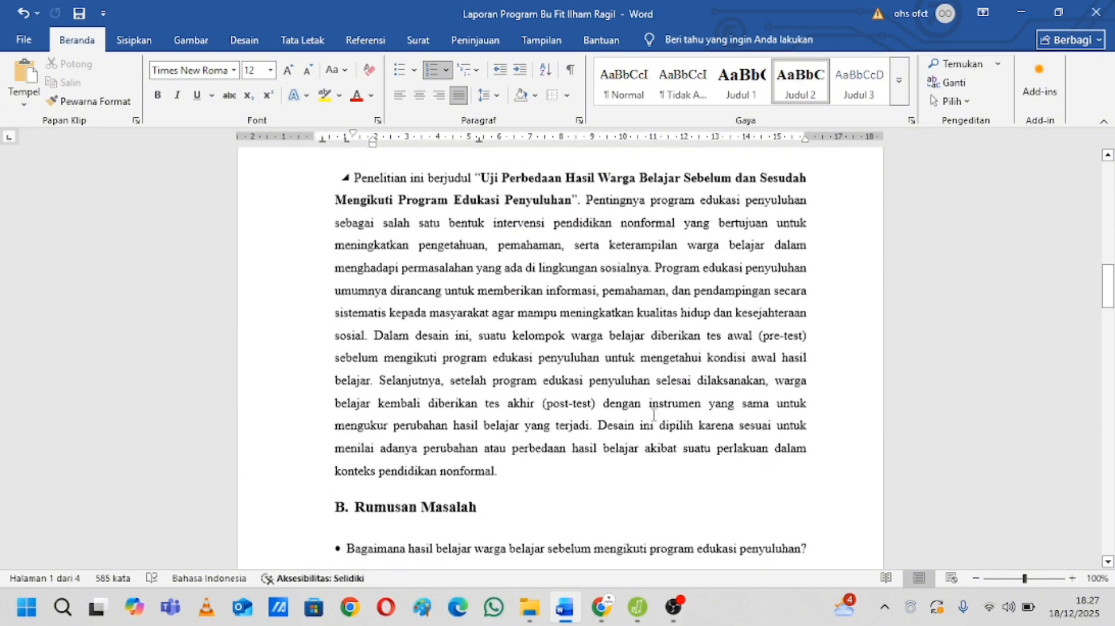
{"action": "scroll", "coordinate": [654, 414], "scroll_direction": "up", "scroll_amount": 5}
{"action": "scroll", "coordinate": [654, 414], "scroll_direction": "down", "scroll_amount": 4}
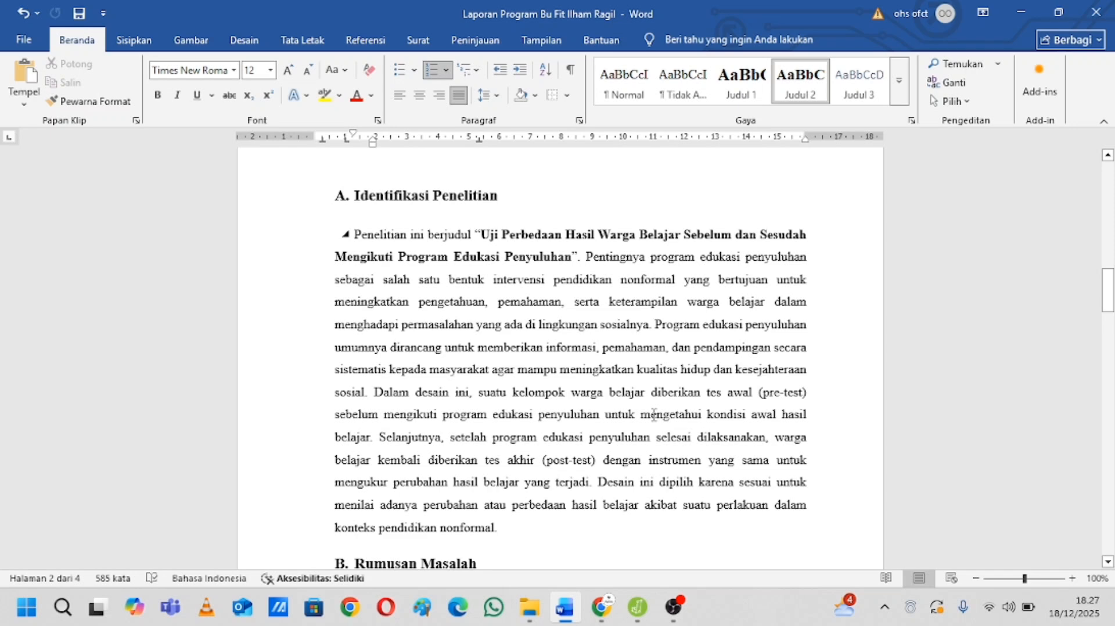
{"action": "scroll", "coordinate": [531, 300], "scroll_direction": "up", "scroll_amount": 4}
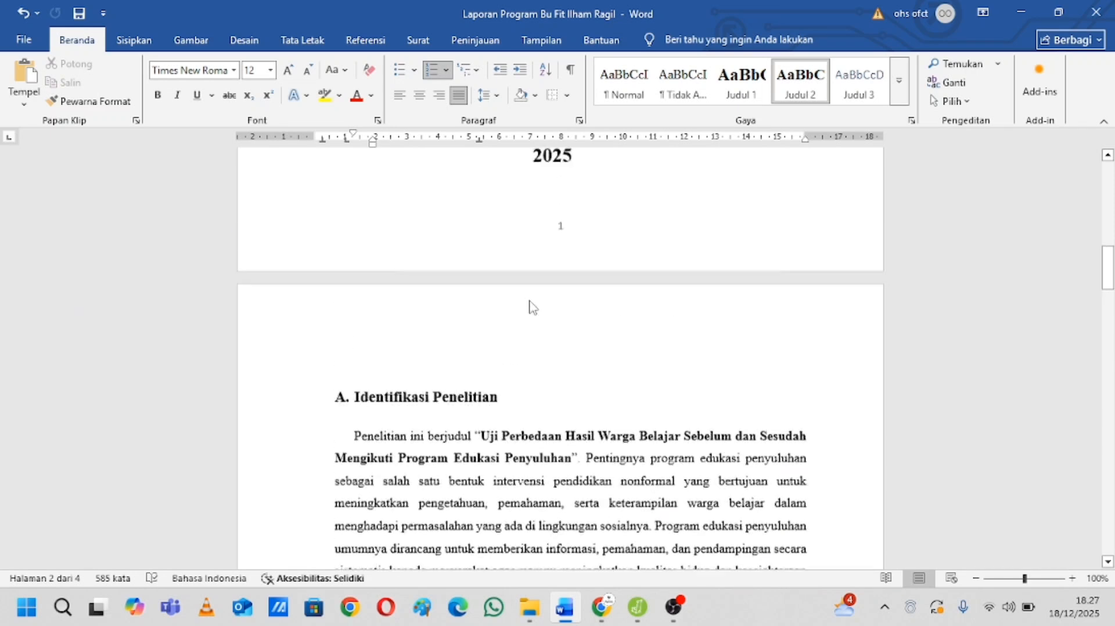
{"action": "scroll", "coordinate": [531, 300], "scroll_direction": "down", "scroll_amount": 4}
{"action": "scroll", "coordinate": [531, 300], "scroll_direction": "up", "scroll_amount": 2}
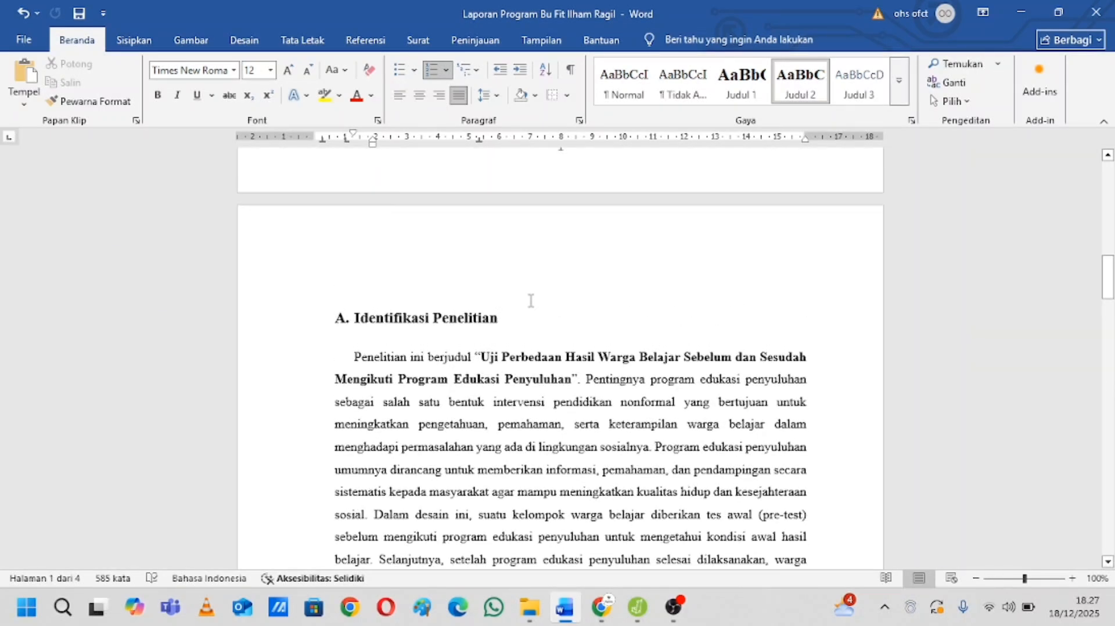
{"action": "scroll", "coordinate": [530, 300], "scroll_direction": "down", "scroll_amount": 2}
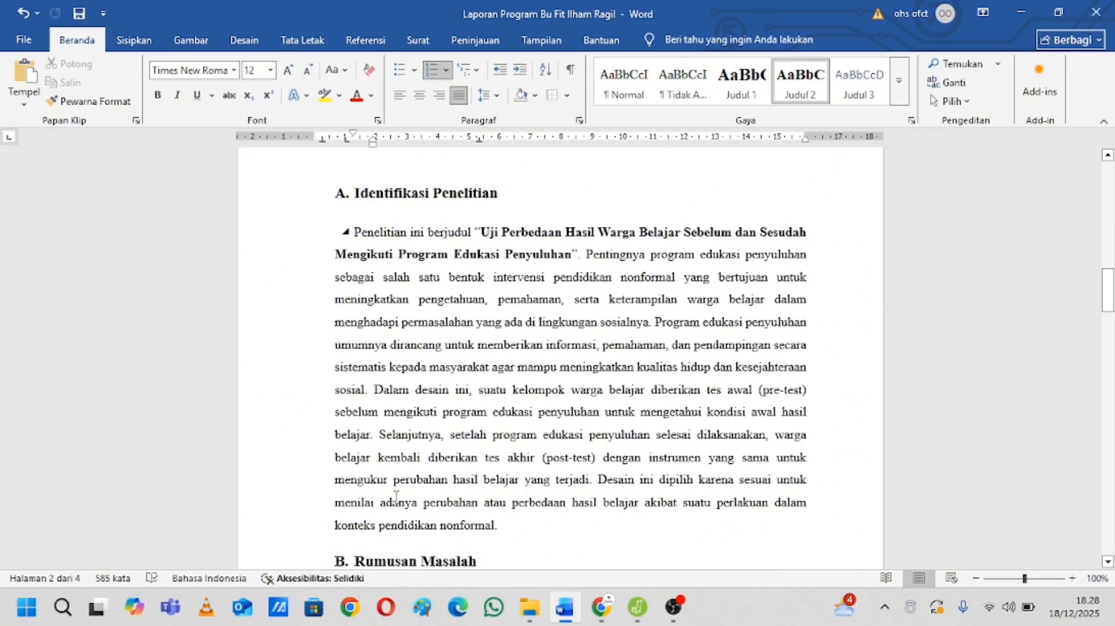
- Read the end of the Identifikasi Penelitian paragraph and the research questions under section B, Rumusan Masalah
{"action": "left_click_drag", "start_coordinate": [368, 479], "coordinate": [591, 479]}
{"action": "left_click", "coordinate": [526, 479]}
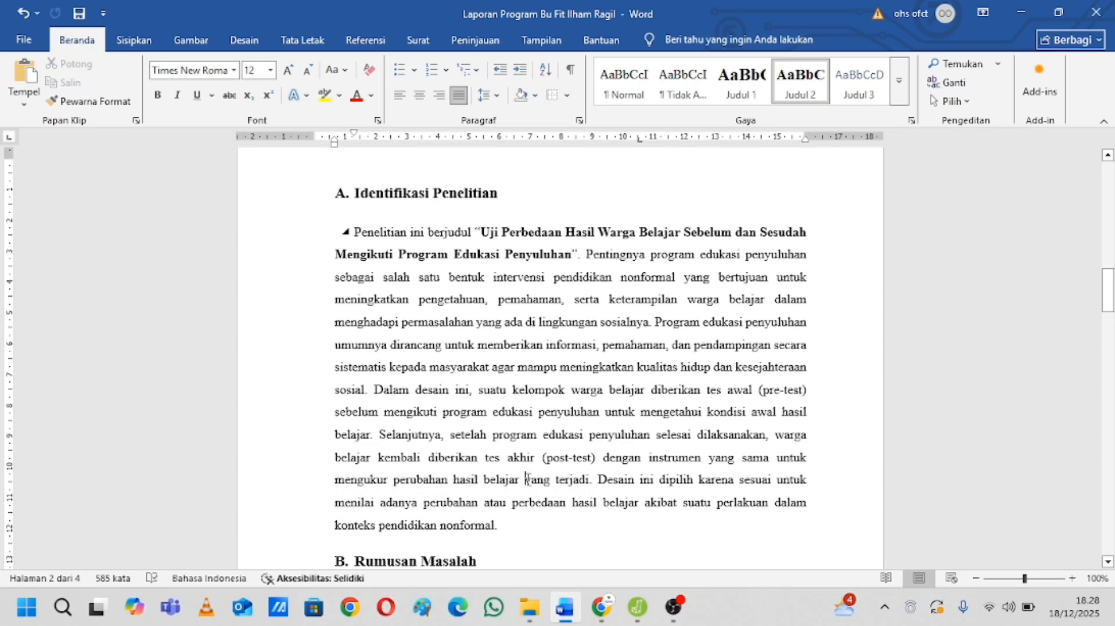
{"action": "scroll", "coordinate": [526, 480], "scroll_direction": "down", "scroll_amount": 4}
{"action": "scroll", "coordinate": [526, 480], "scroll_direction": "up", "scroll_amount": 5}
{"action": "scroll", "coordinate": [527, 480], "scroll_direction": "down", "scroll_amount": 3}
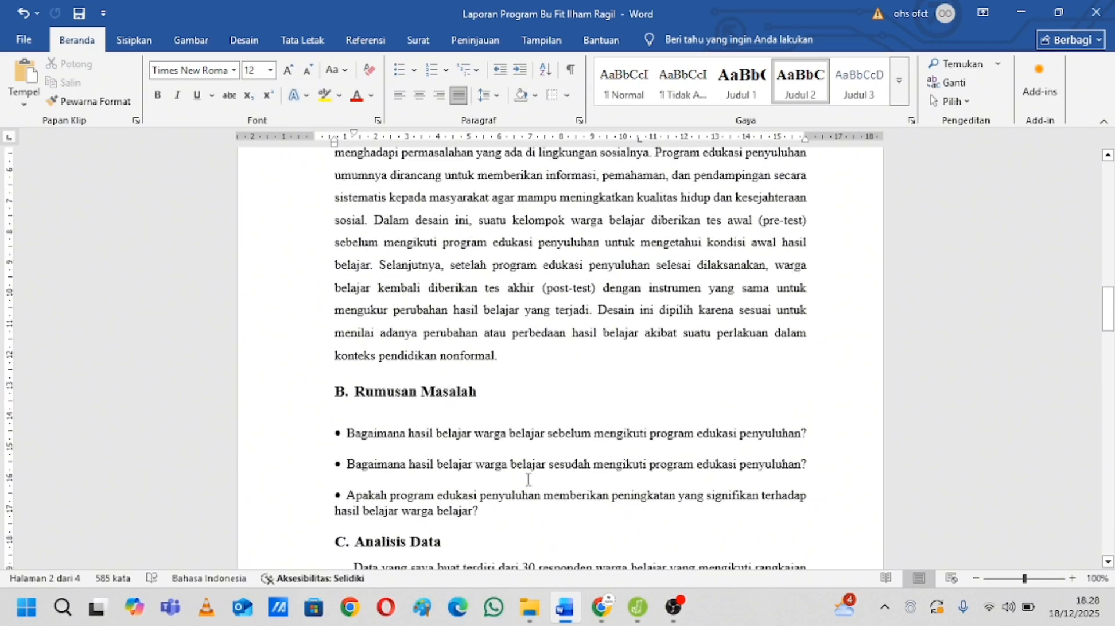
{"action": "scroll", "coordinate": [528, 480], "scroll_direction": "down", "scroll_amount": 1}
{"action": "scroll", "coordinate": [528, 480], "scroll_direction": "up", "scroll_amount": 2}
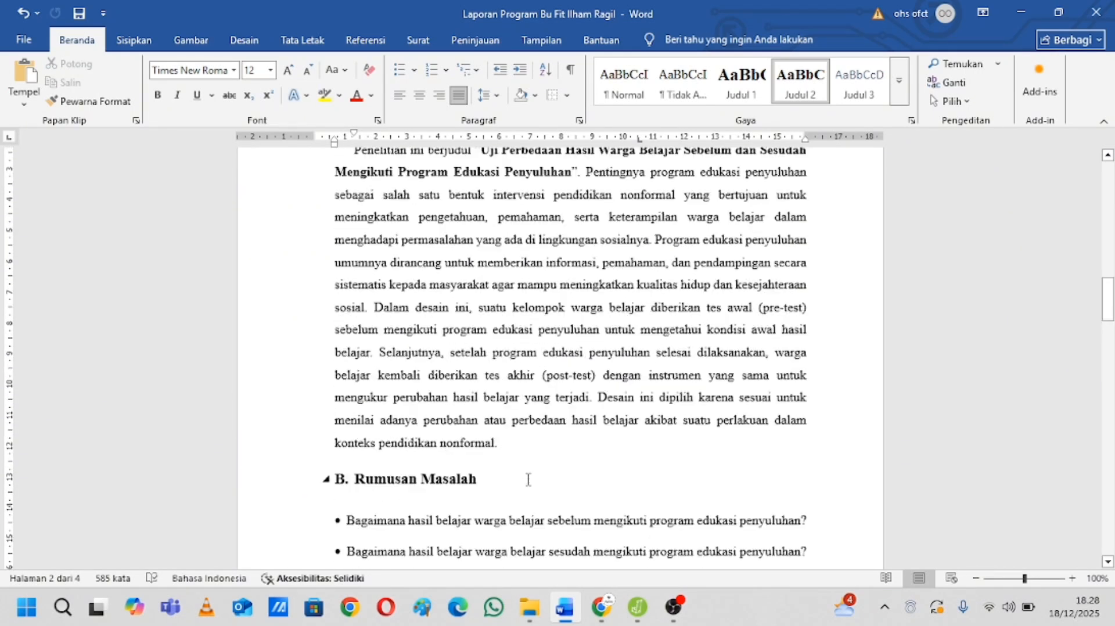
{"action": "scroll", "coordinate": [528, 480], "scroll_direction": "down", "scroll_amount": 2}
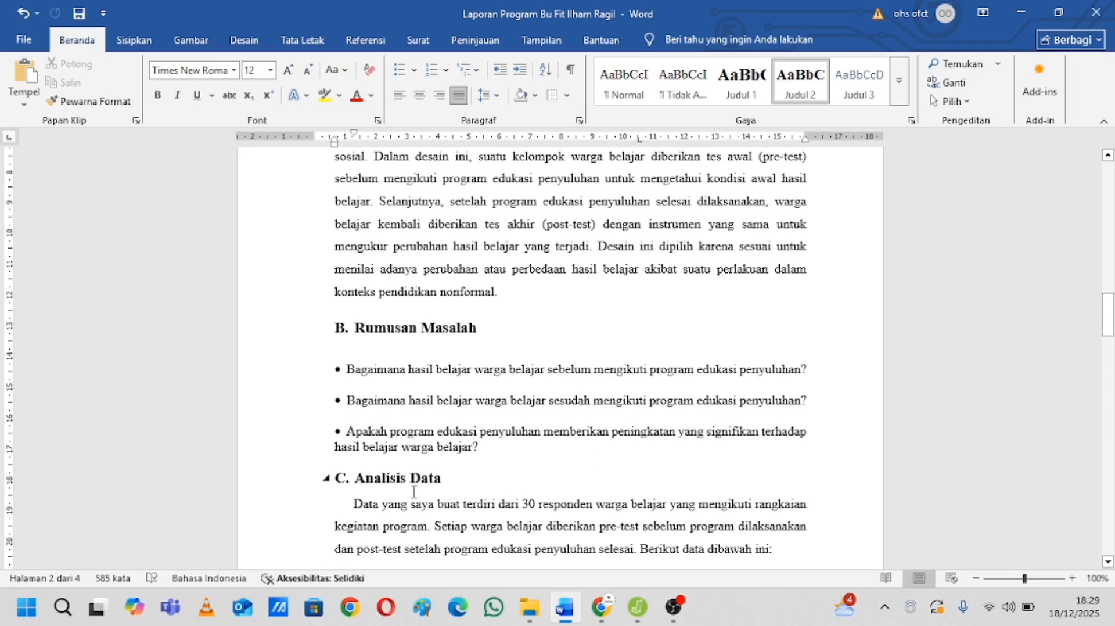
- Examine section C, Analisis Data, and its table of Nilai Pre-Test and Nilai Post-Test scores
{"action": "scroll", "coordinate": [404, 464], "scroll_direction": "down", "scroll_amount": 3}
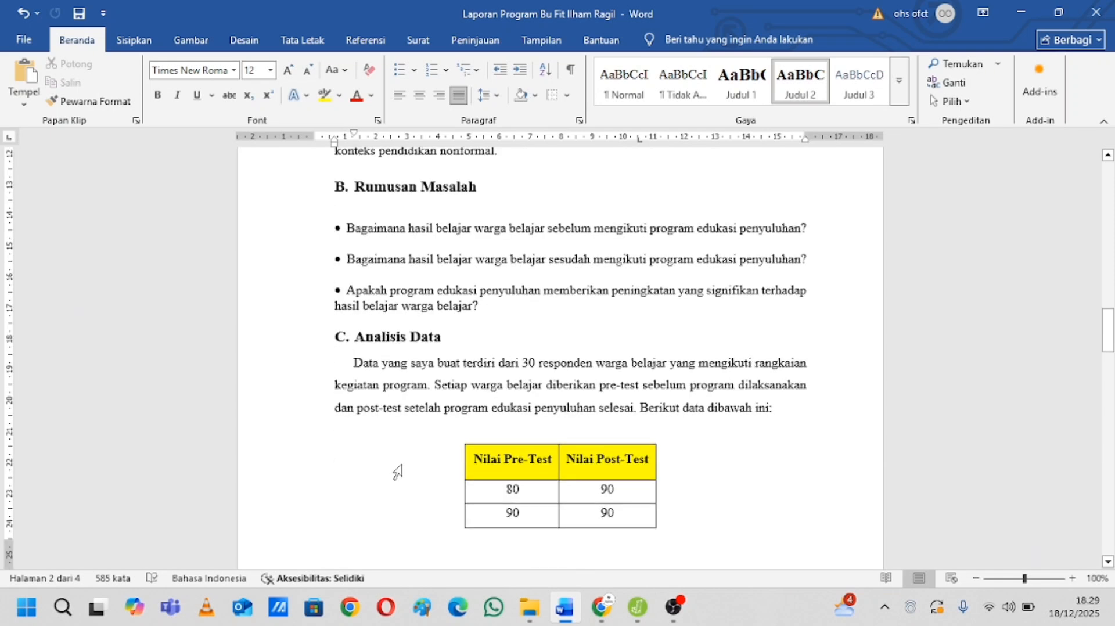
{"action": "scroll", "coordinate": [509, 355], "scroll_direction": "down", "scroll_amount": 3}
{"action": "scroll", "coordinate": [509, 356], "scroll_direction": "up", "scroll_amount": 1}
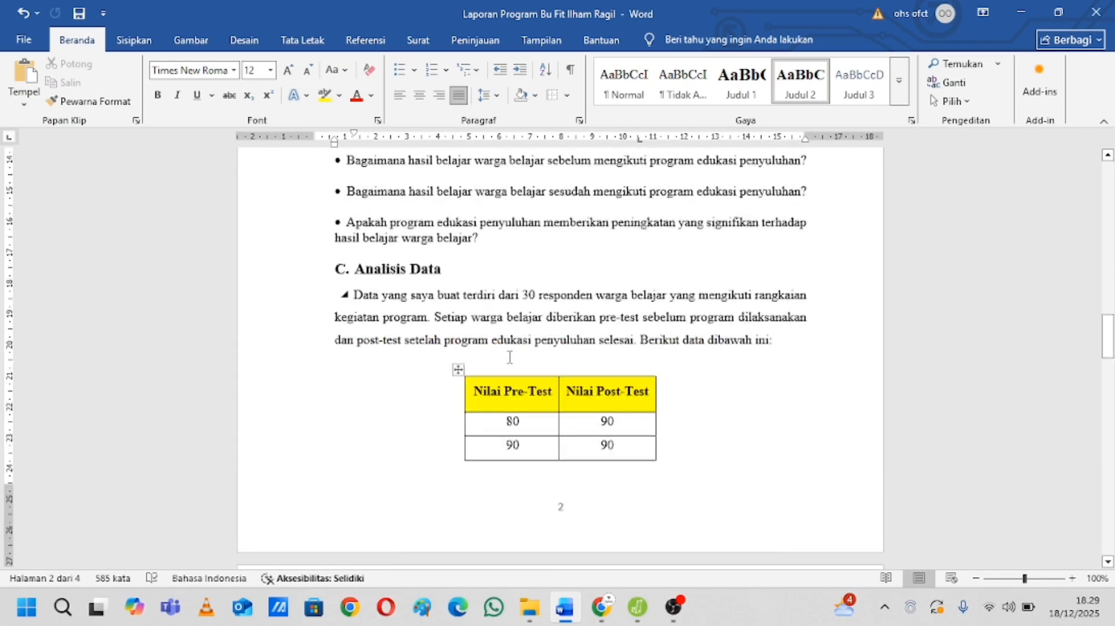
{"action": "scroll", "coordinate": [509, 357], "scroll_direction": "down", "scroll_amount": 3}
{"action": "scroll", "coordinate": [510, 357], "scroll_direction": "up", "scroll_amount": 3}
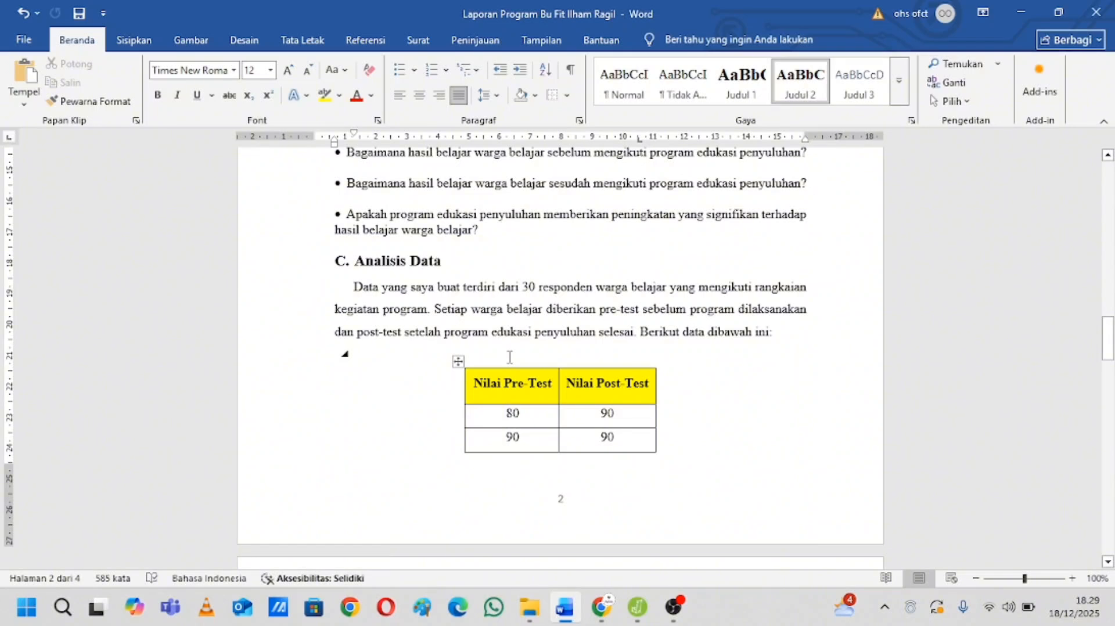
{"action": "scroll", "coordinate": [476, 287], "scroll_direction": "down", "scroll_amount": 3}
{"action": "scroll", "coordinate": [474, 288], "scroll_direction": "up", "scroll_amount": 5}
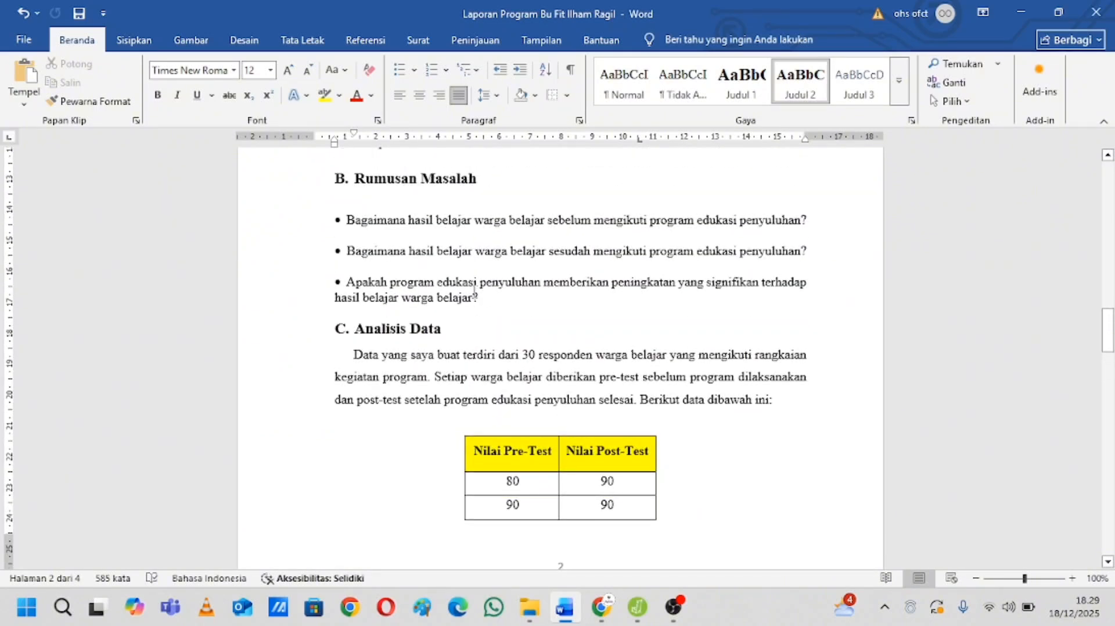
{"action": "scroll", "coordinate": [475, 289], "scroll_direction": "up", "scroll_amount": 1}
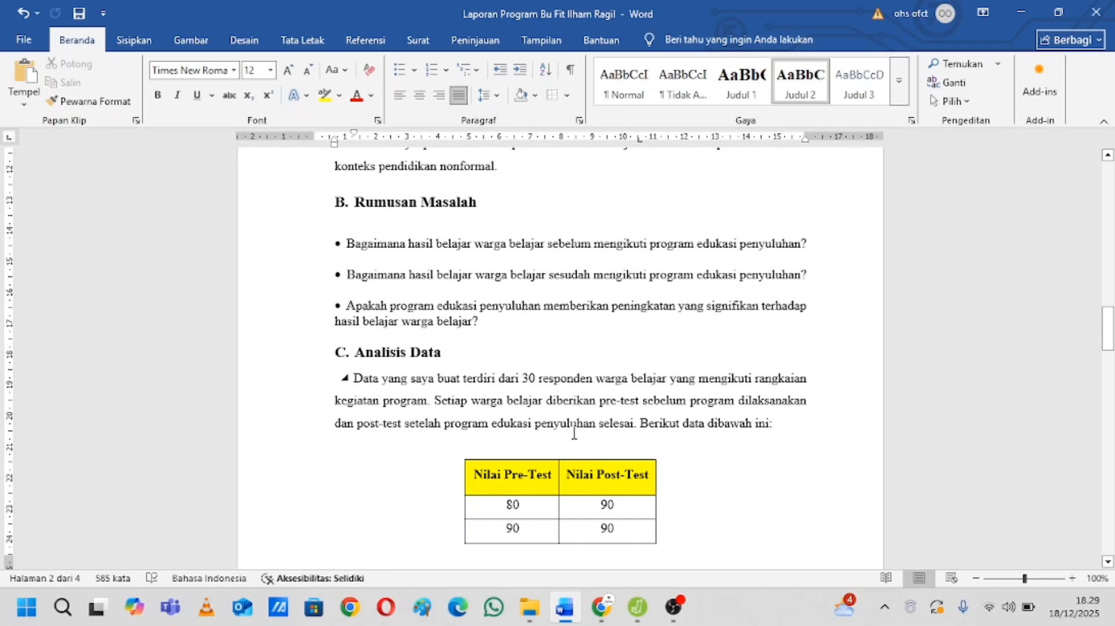
{"action": "scroll", "coordinate": [572, 430], "scroll_direction": "down", "scroll_amount": 5}
{"action": "scroll", "coordinate": [572, 431], "scroll_direction": "down", "scroll_amount": 2}
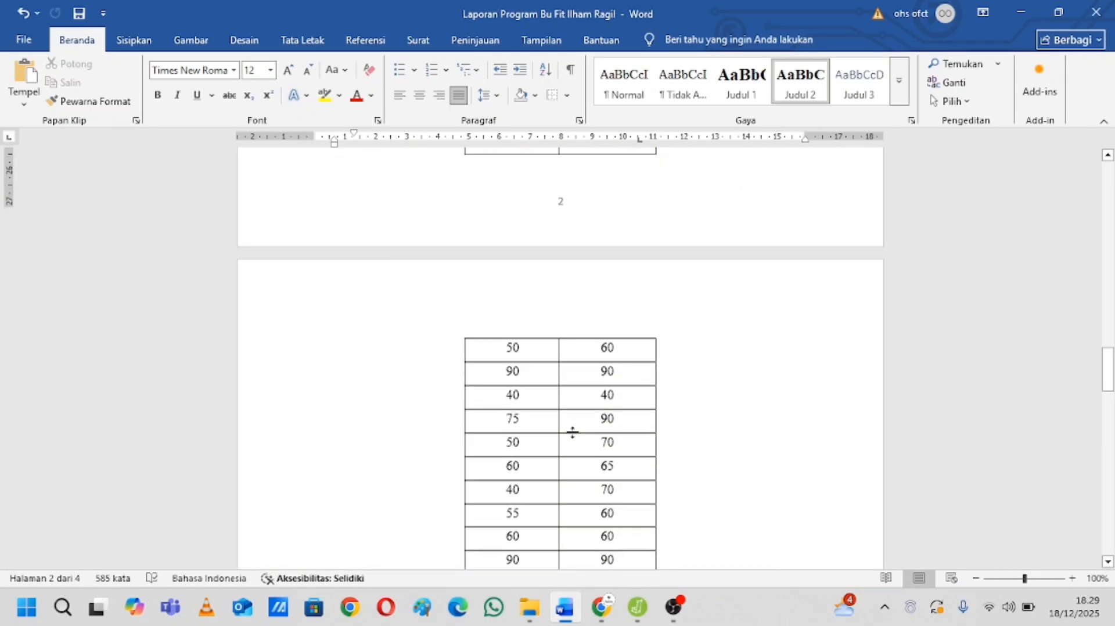
{"action": "scroll", "coordinate": [572, 432], "scroll_direction": "up", "scroll_amount": 3}
{"action": "scroll", "coordinate": [573, 432], "scroll_direction": "down", "scroll_amount": 5}
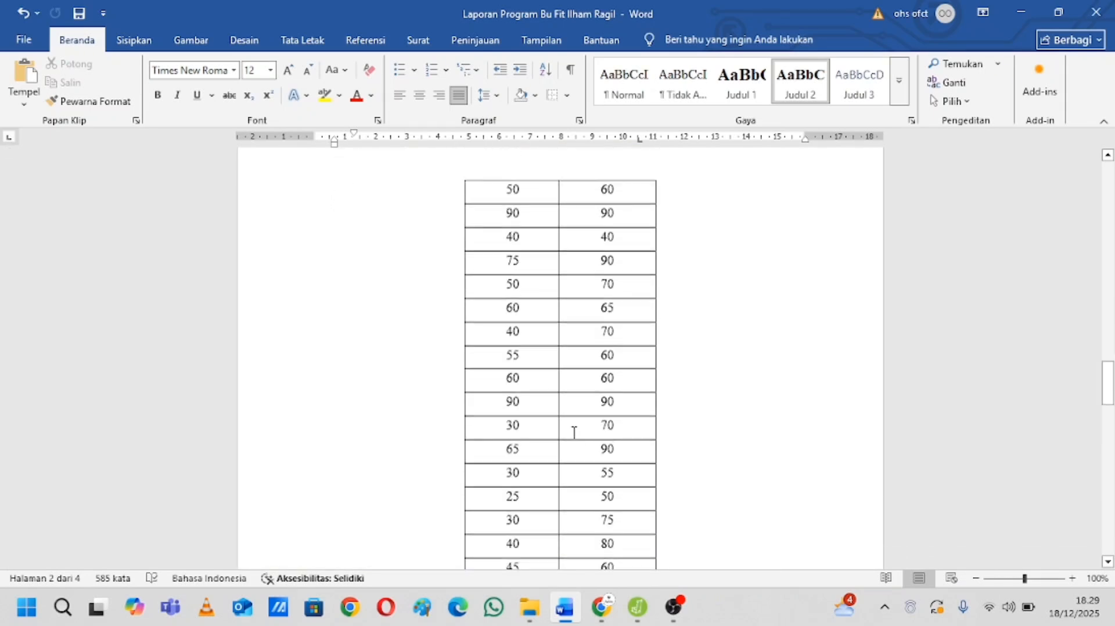
{"action": "scroll", "coordinate": [573, 433], "scroll_direction": "up", "scroll_amount": 4}
{"action": "scroll", "coordinate": [574, 433], "scroll_direction": "down", "scroll_amount": 9}
{"action": "scroll", "coordinate": [573, 433], "scroll_direction": "up", "scroll_amount": 14}
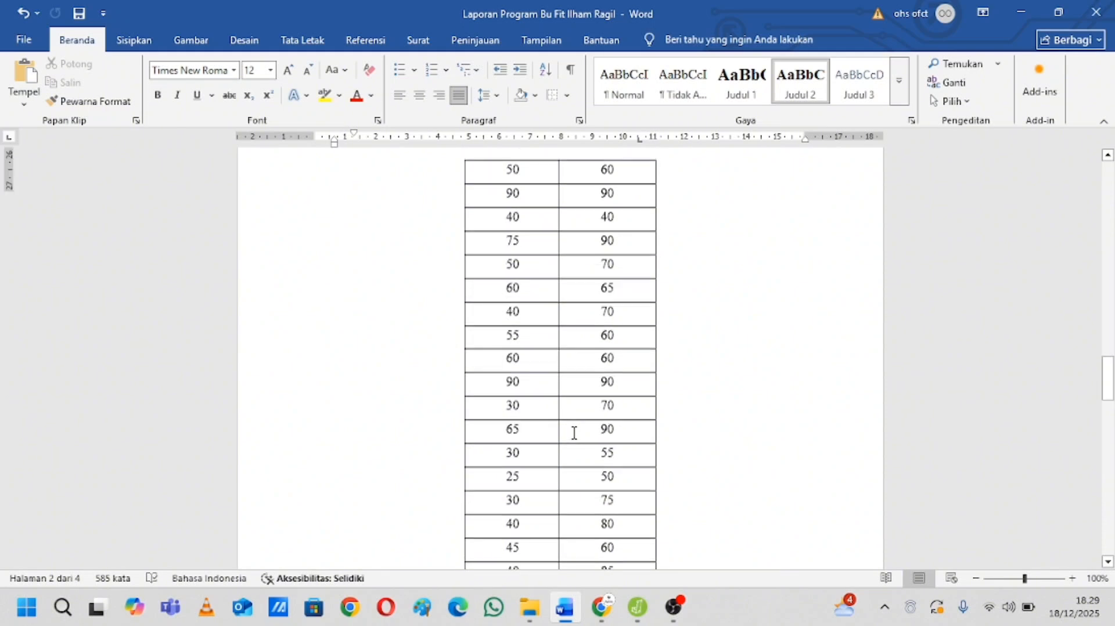
{"action": "scroll", "coordinate": [574, 433], "scroll_direction": "down", "scroll_amount": 7}
{"action": "scroll", "coordinate": [572, 438], "scroll_direction": "up", "scroll_amount": 4}
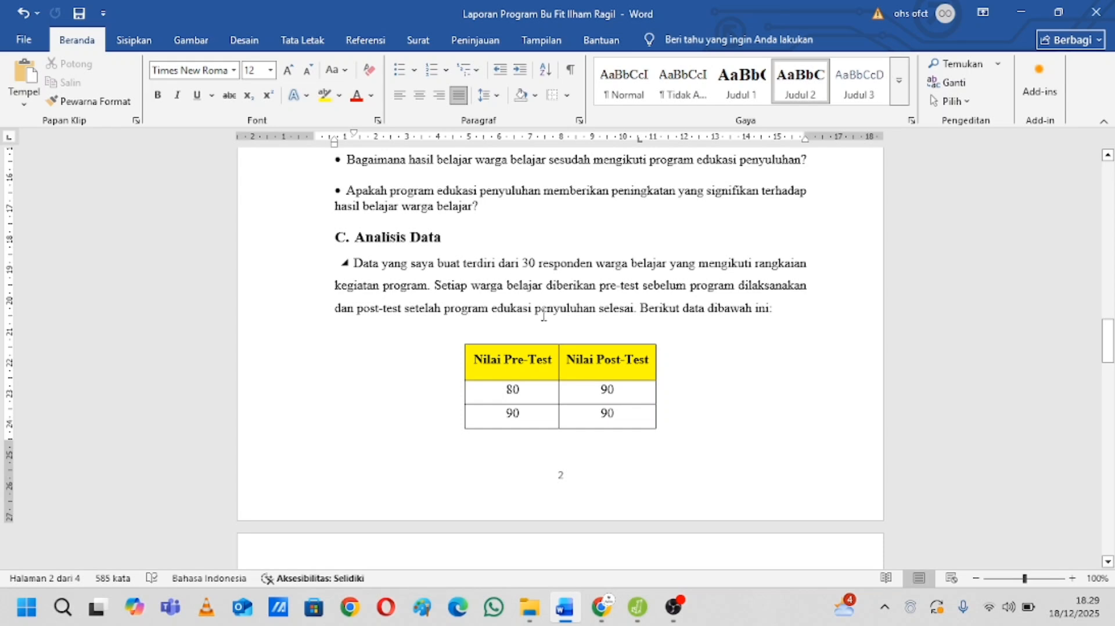
- Look past the end of the score table and read the start of section D, Uji JASP
{"action": "scroll", "coordinate": [543, 315], "scroll_direction": "down", "scroll_amount": 15}
{"action": "scroll", "coordinate": [543, 315], "scroll_direction": "up", "scroll_amount": 4}
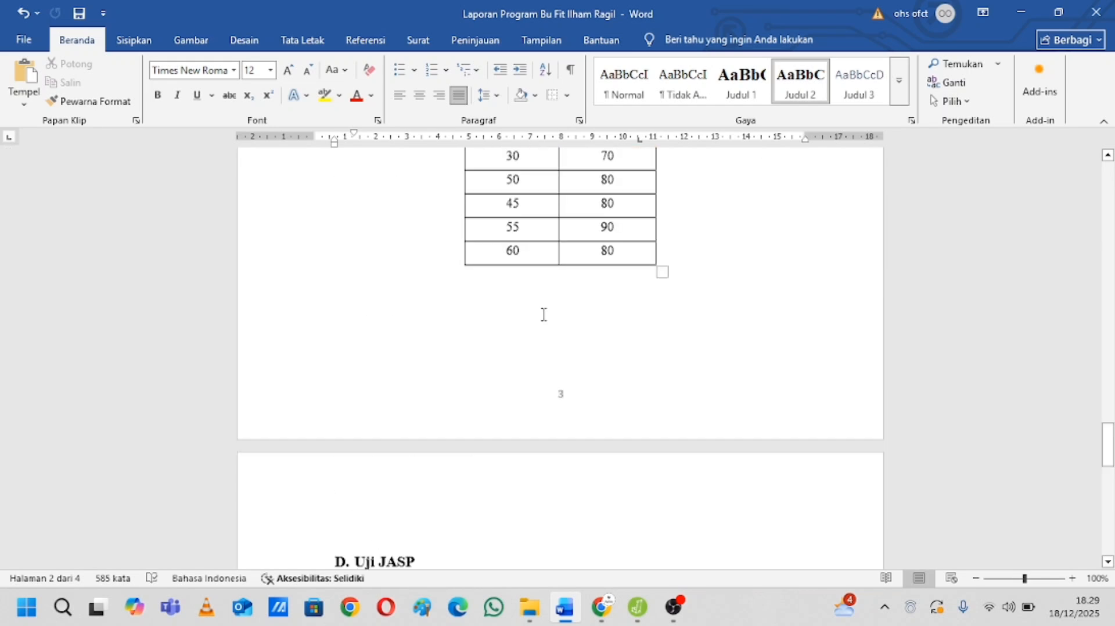
{"action": "scroll", "coordinate": [544, 315], "scroll_direction": "up", "scroll_amount": 4}
{"action": "scroll", "coordinate": [544, 315], "scroll_direction": "down", "scroll_amount": 9}
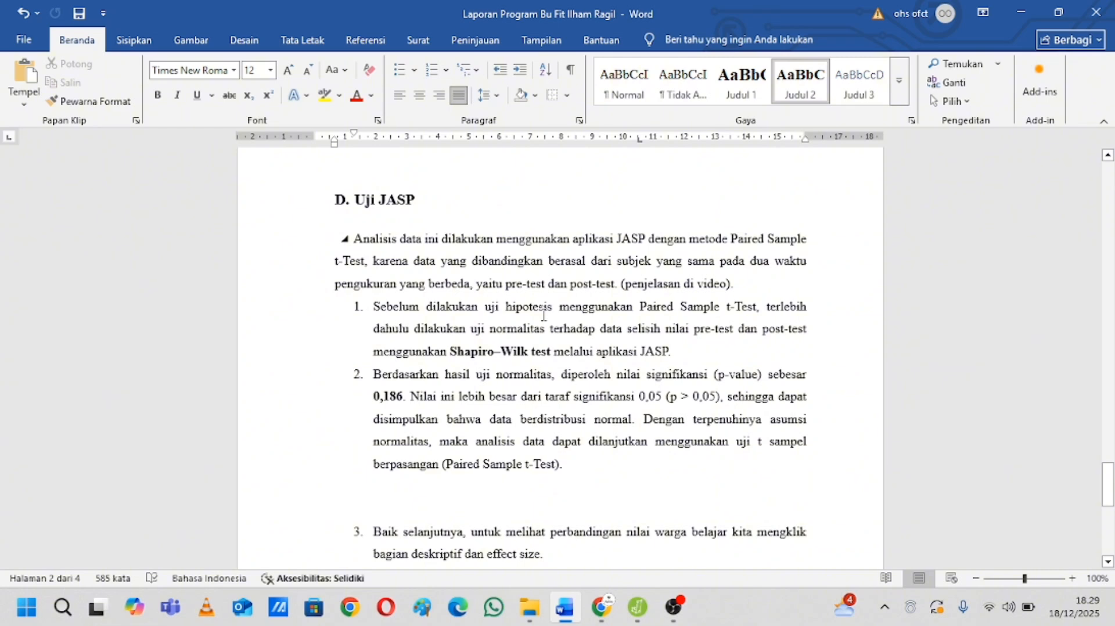
{"action": "scroll", "coordinate": [543, 314], "scroll_direction": "up", "scroll_amount": 4}
{"action": "scroll", "coordinate": [543, 315], "scroll_direction": "down", "scroll_amount": 3}
{"action": "scroll", "coordinate": [543, 315], "scroll_direction": "up", "scroll_amount": 1}
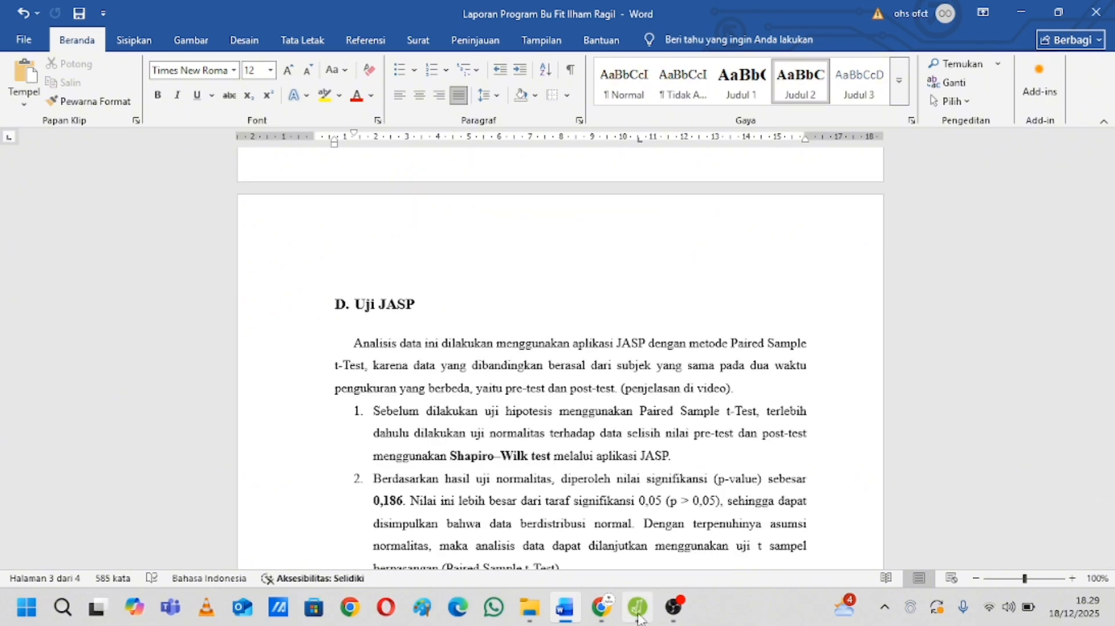
- Switch to JASP and open the Data Uji T file from the computer's Documents folder
{"action": "left_click", "coordinate": [638, 617]}
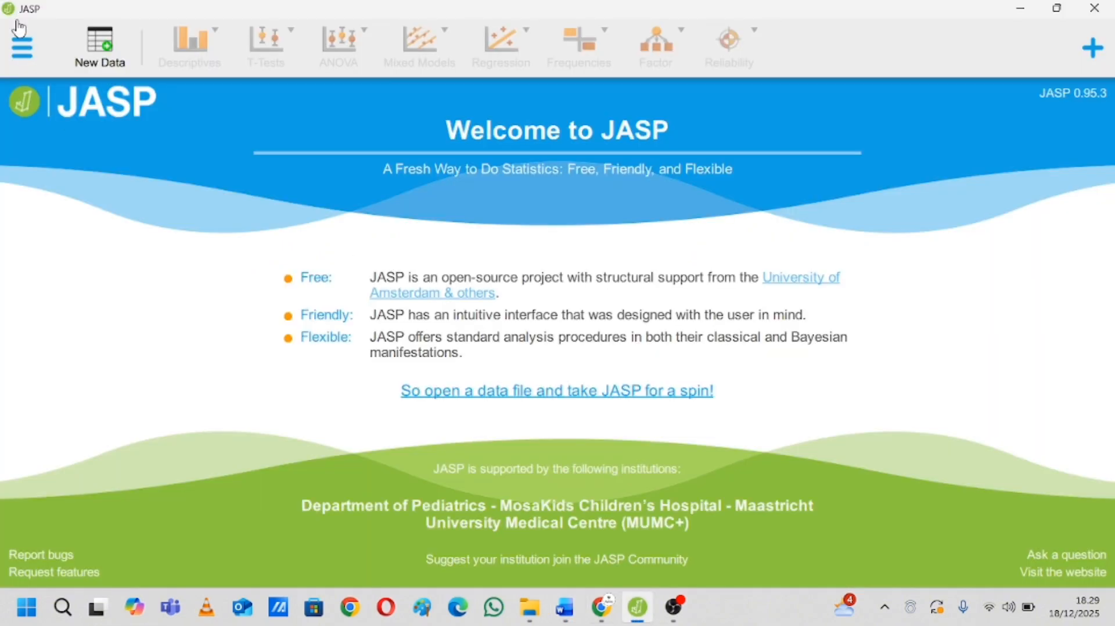
{"action": "left_click", "coordinate": [27, 54]}
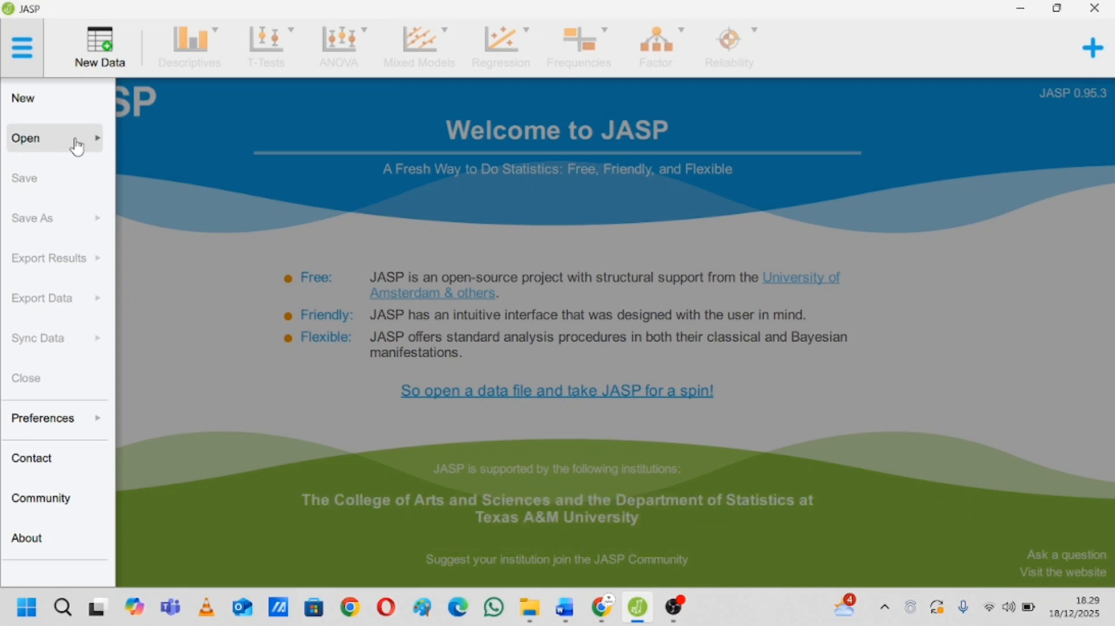
{"action": "left_click", "coordinate": [77, 144]}
{"action": "left_click", "coordinate": [181, 165]}
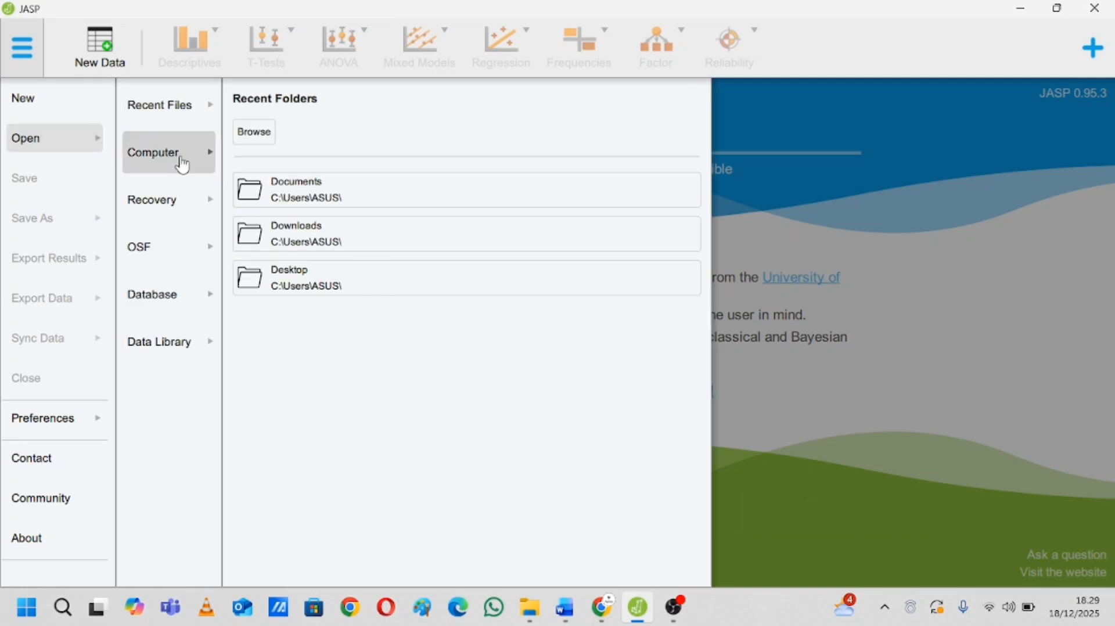
{"action": "left_click", "coordinate": [308, 248]}
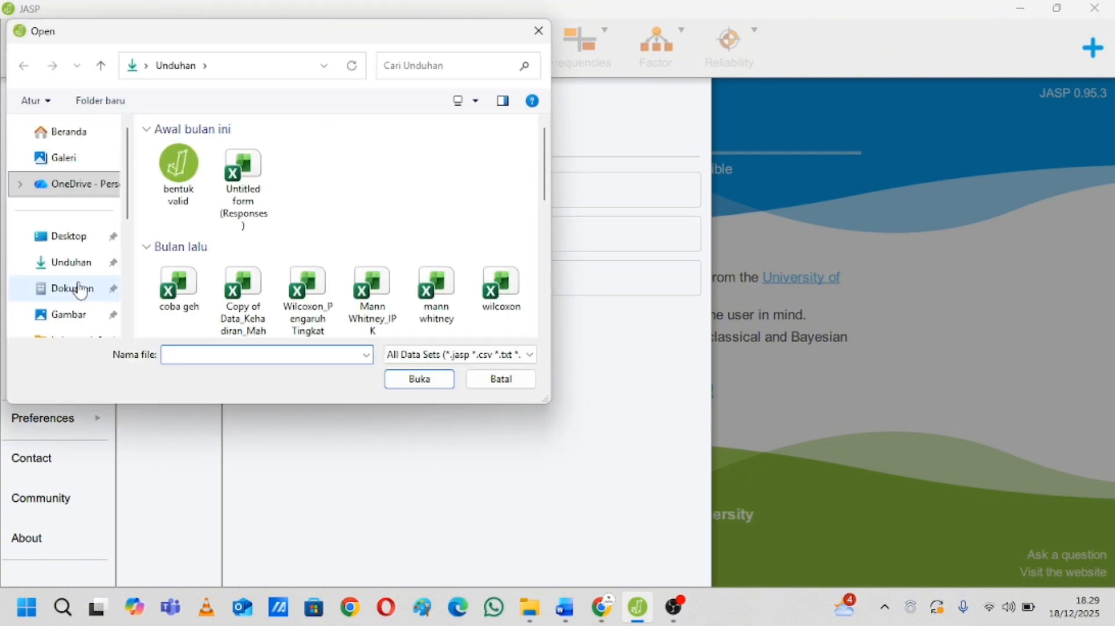
{"action": "left_click", "coordinate": [80, 290]}
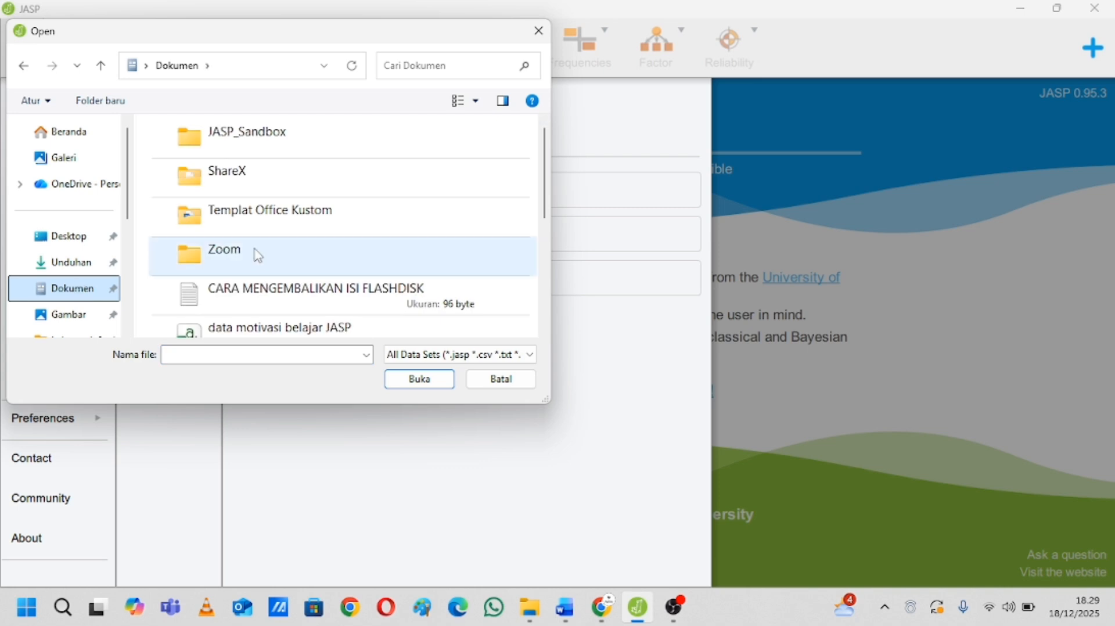
{"action": "scroll", "coordinate": [253, 251], "scroll_direction": "down", "scroll_amount": 3}
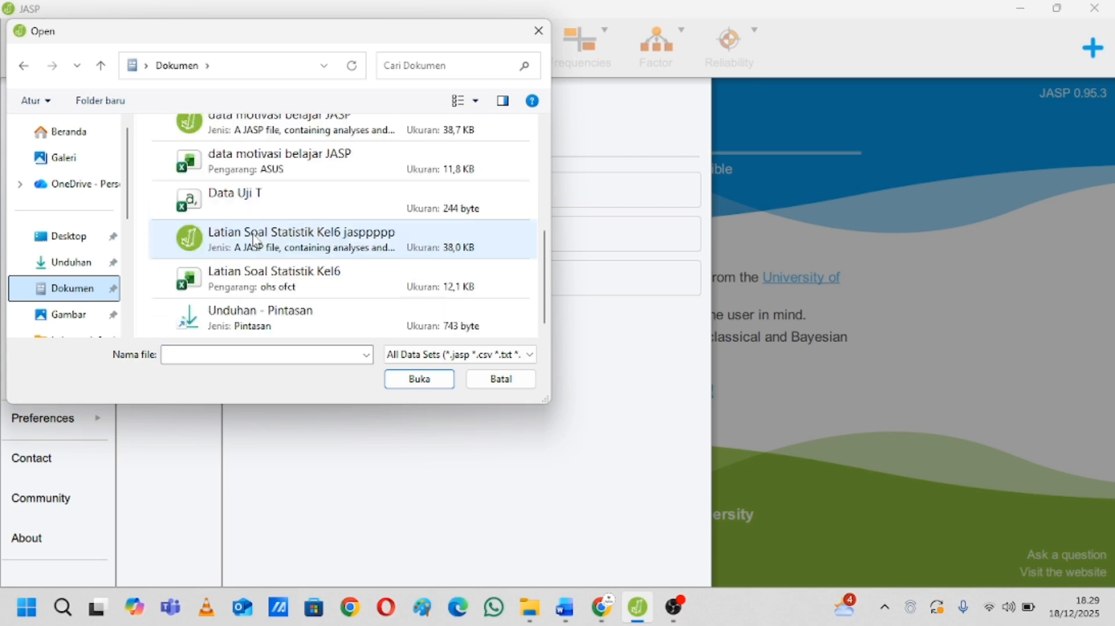
{"action": "left_click", "coordinate": [249, 193]}
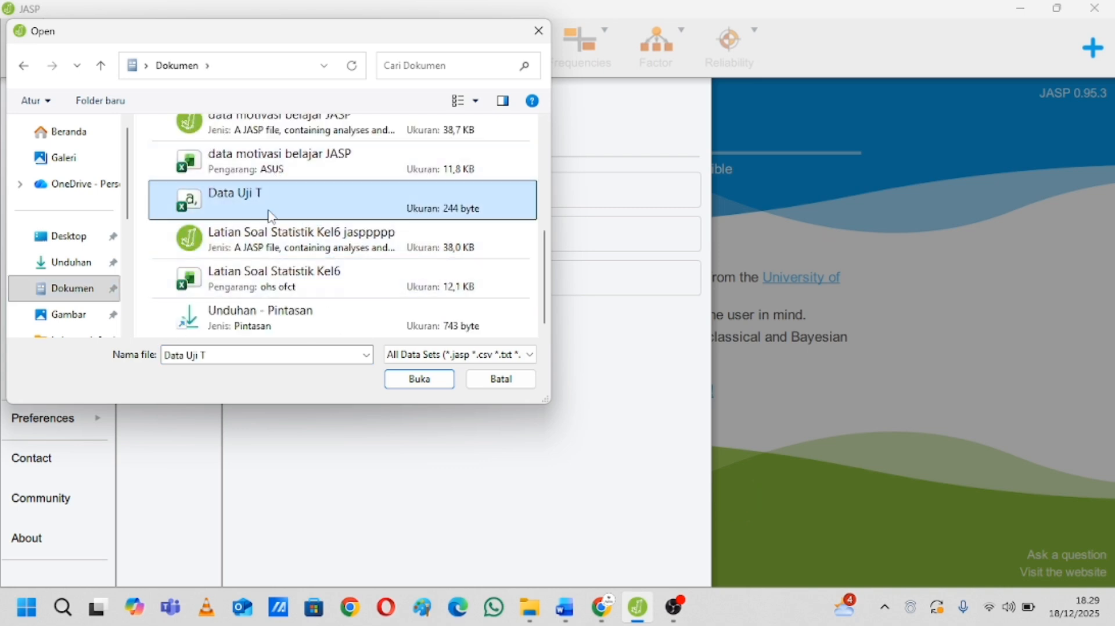
{"action": "left_click", "coordinate": [418, 379]}
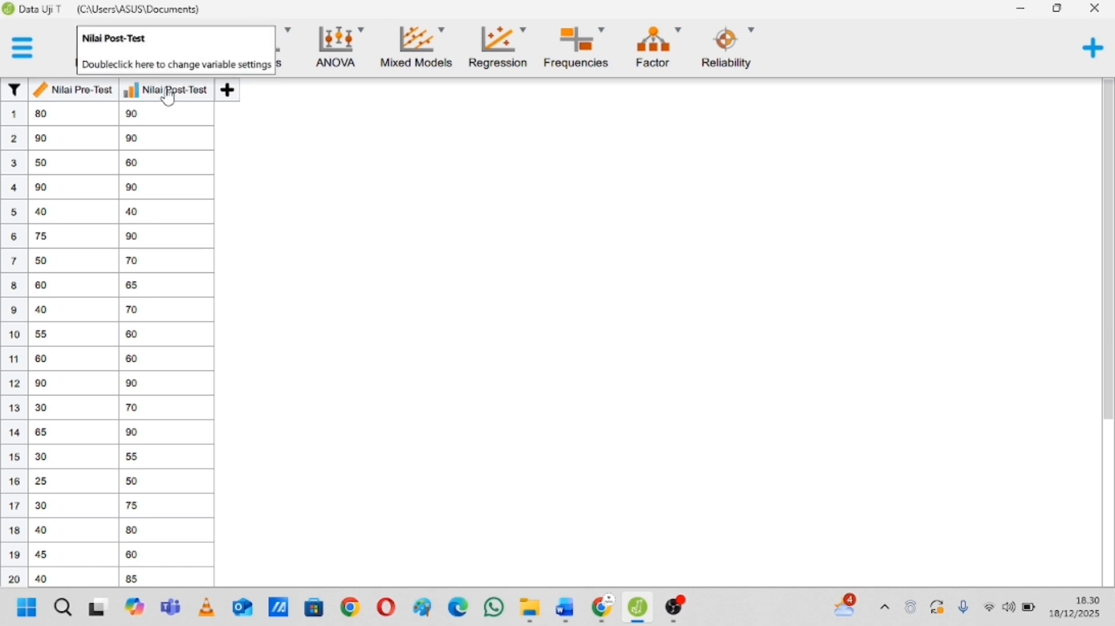
- Set the column type of the Nilai Post-Test variable to Scale and close its variable settings
{"action": "double_click", "coordinate": [168, 95]}
{"action": "left_click", "coordinate": [221, 129]}
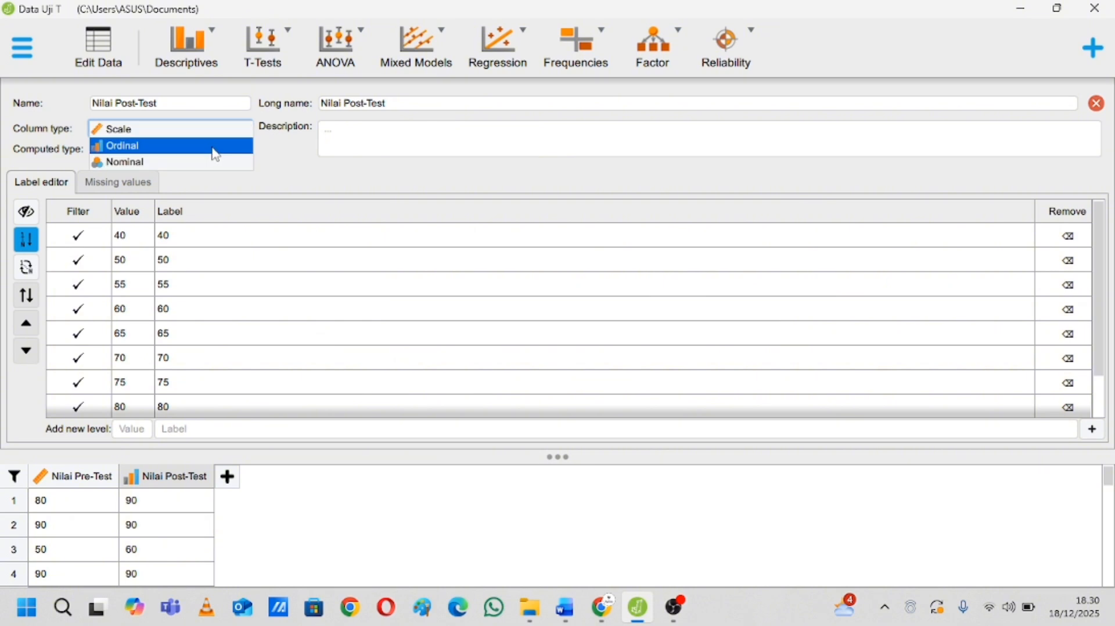
{"action": "left_click", "coordinate": [213, 149]}
{"action": "left_click", "coordinate": [203, 130]}
{"action": "left_click", "coordinate": [198, 131]}
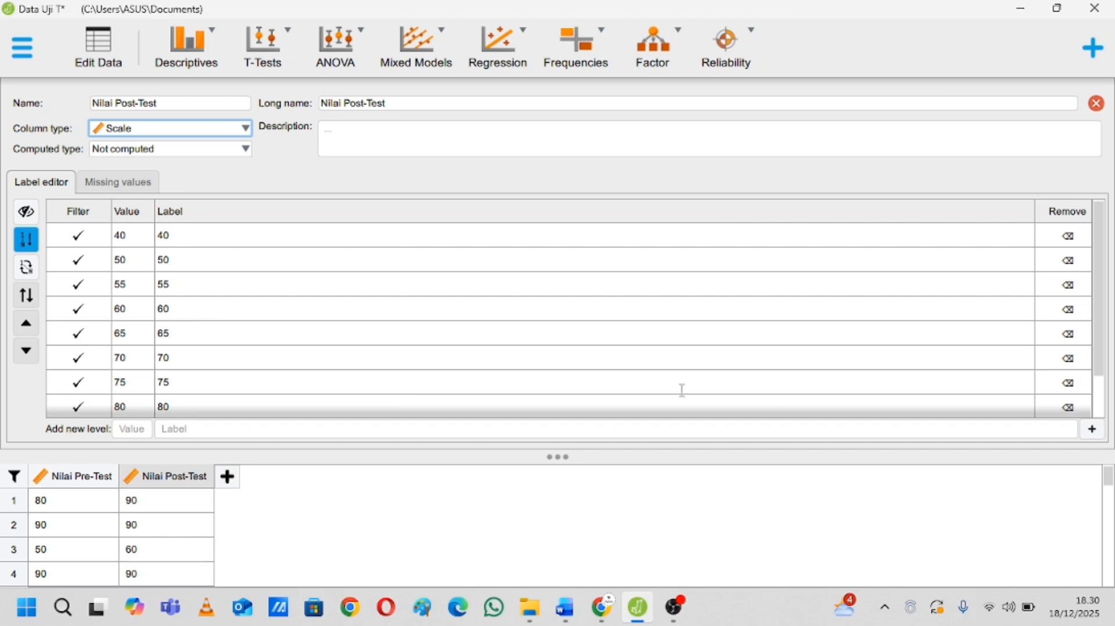
{"action": "left_click", "coordinate": [1096, 105]}
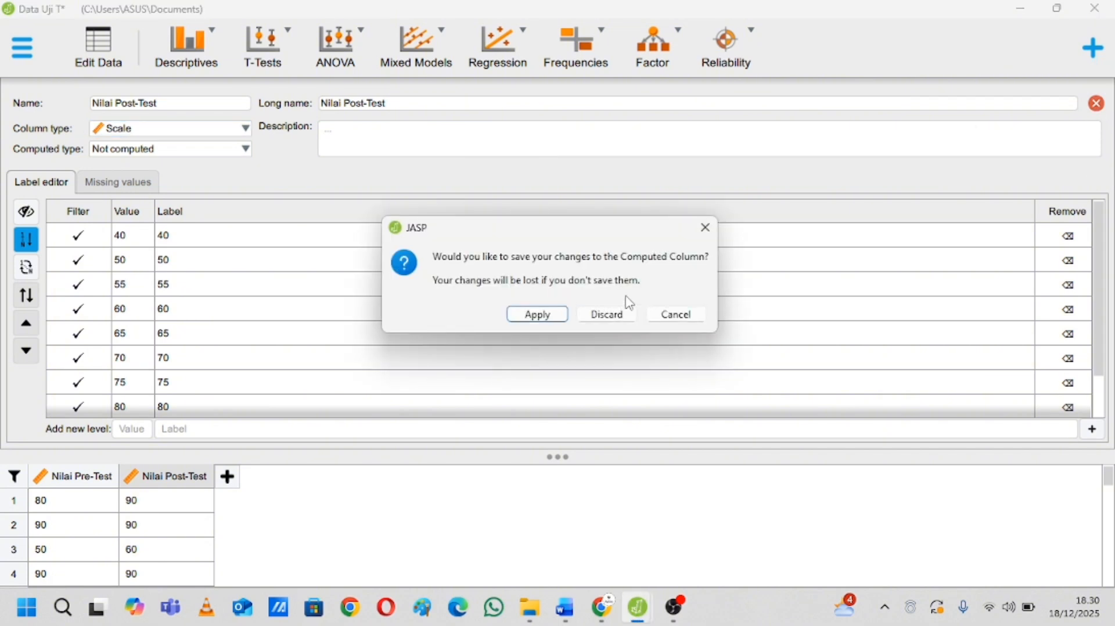
{"action": "left_click", "coordinate": [705, 228]}
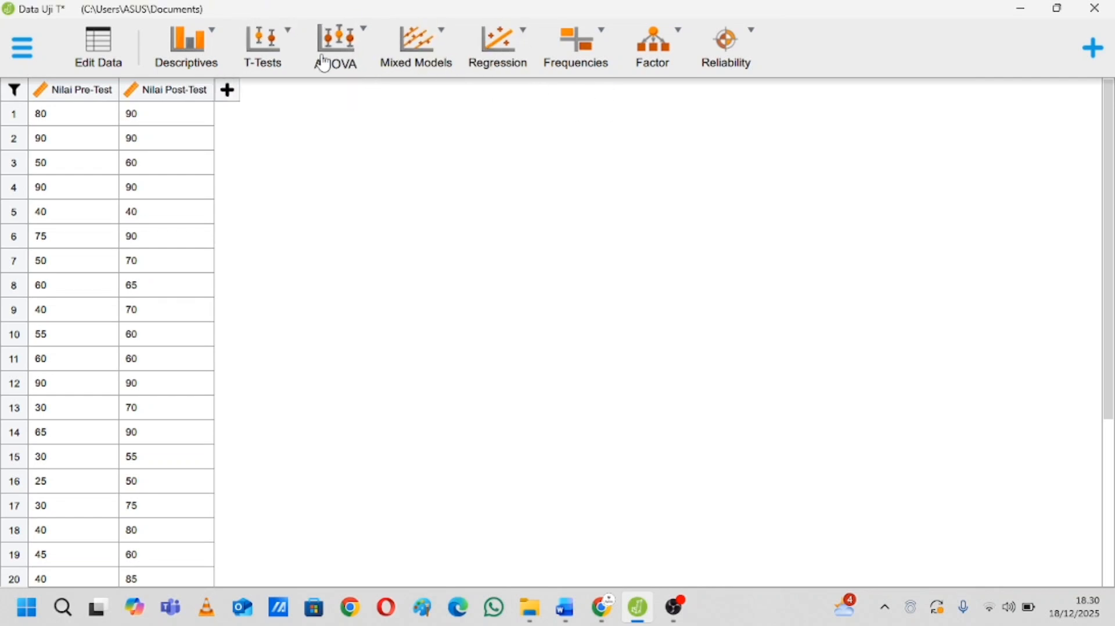
- Start a classical Paired Samples T-Test and pair Nilai Pre-Test with Nilai Post-Test as the variable pair
{"action": "left_click", "coordinate": [287, 49]}
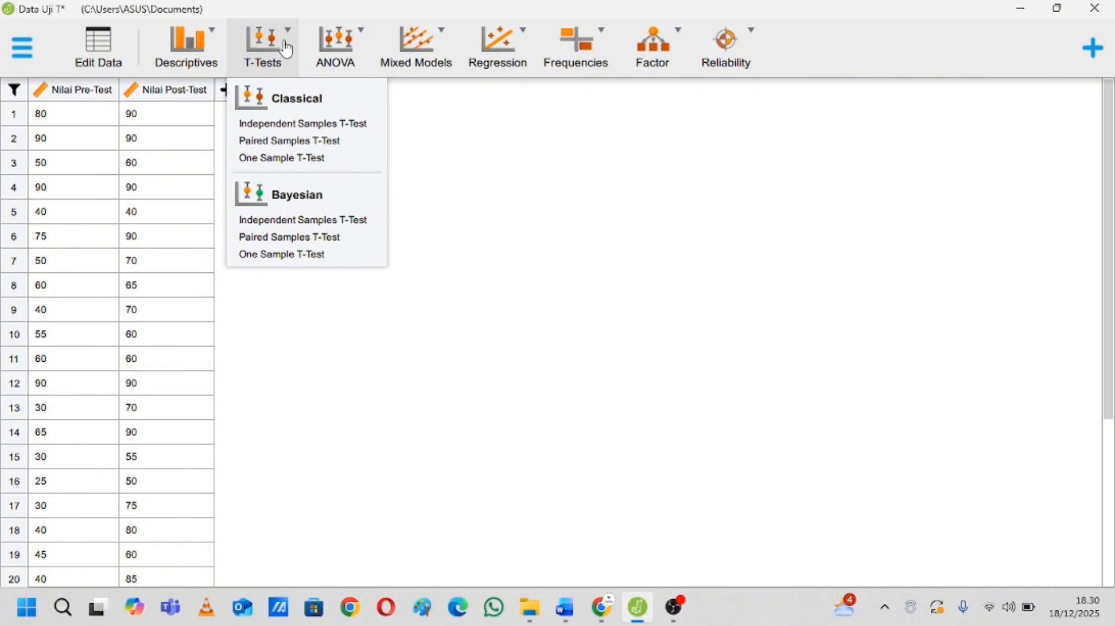
{"action": "left_click", "coordinate": [322, 151]}
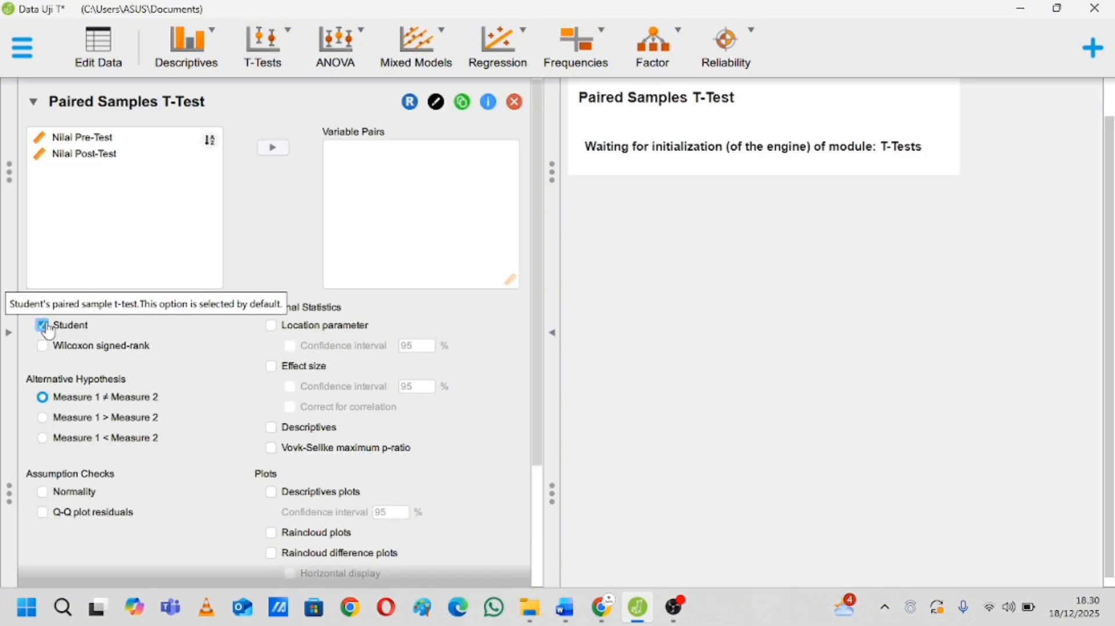
{"action": "left_click", "coordinate": [100, 137]}
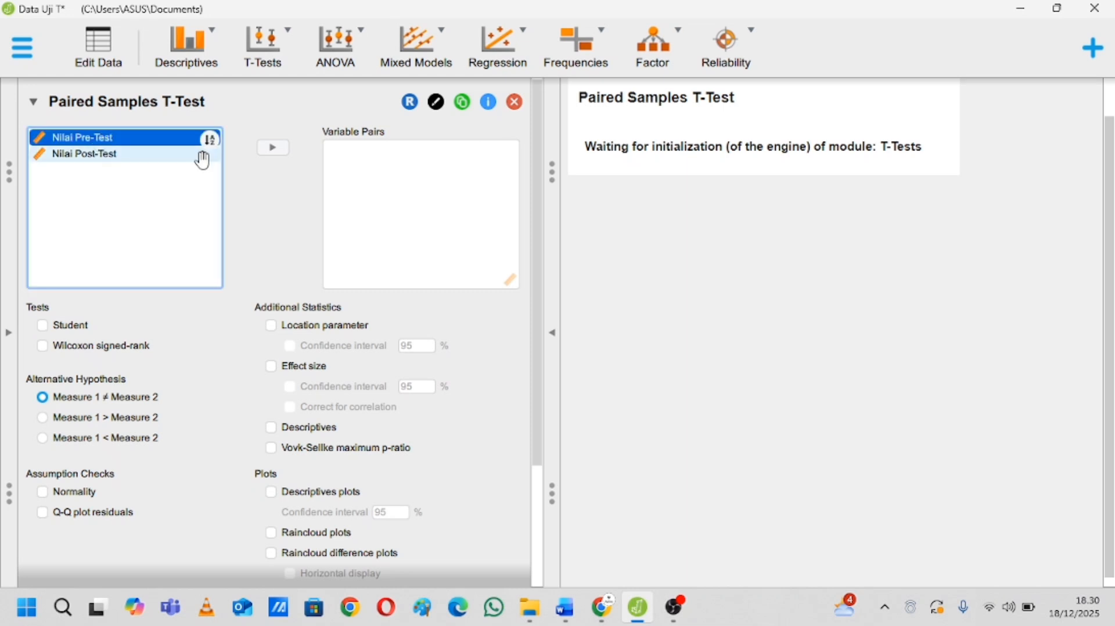
{"action": "left_click", "coordinate": [275, 148]}
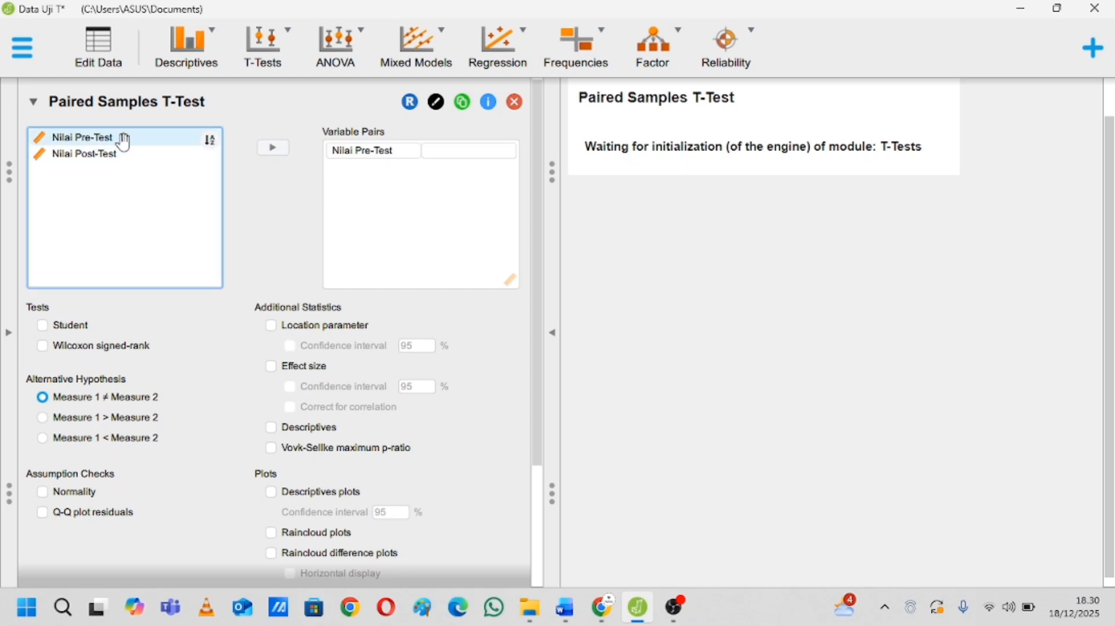
{"action": "left_click", "coordinate": [113, 156]}
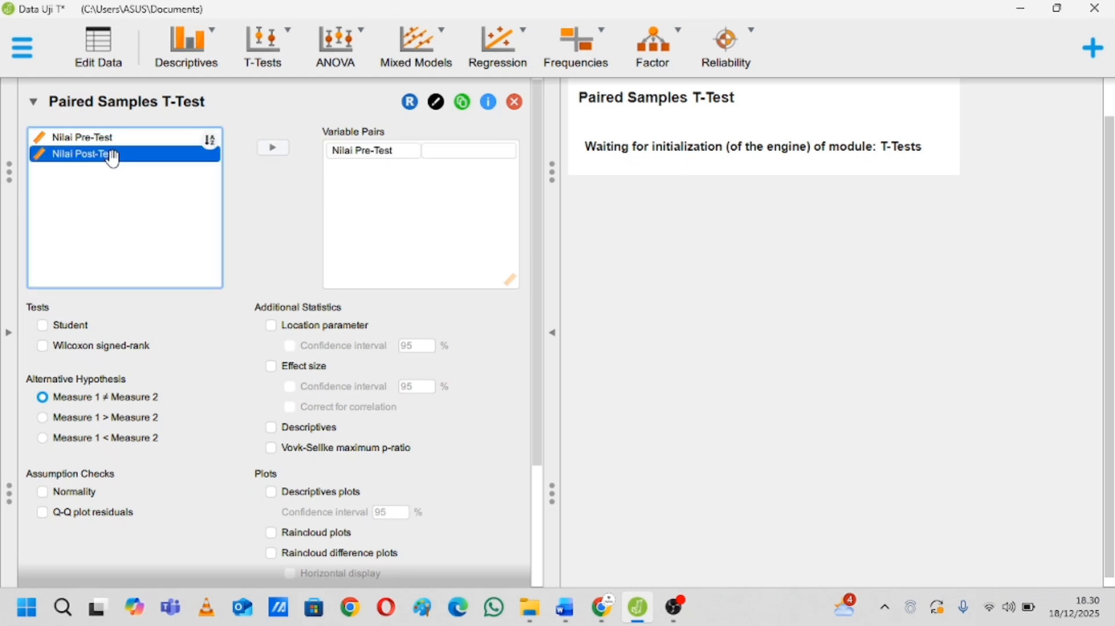
{"action": "left_click", "coordinate": [275, 148]}
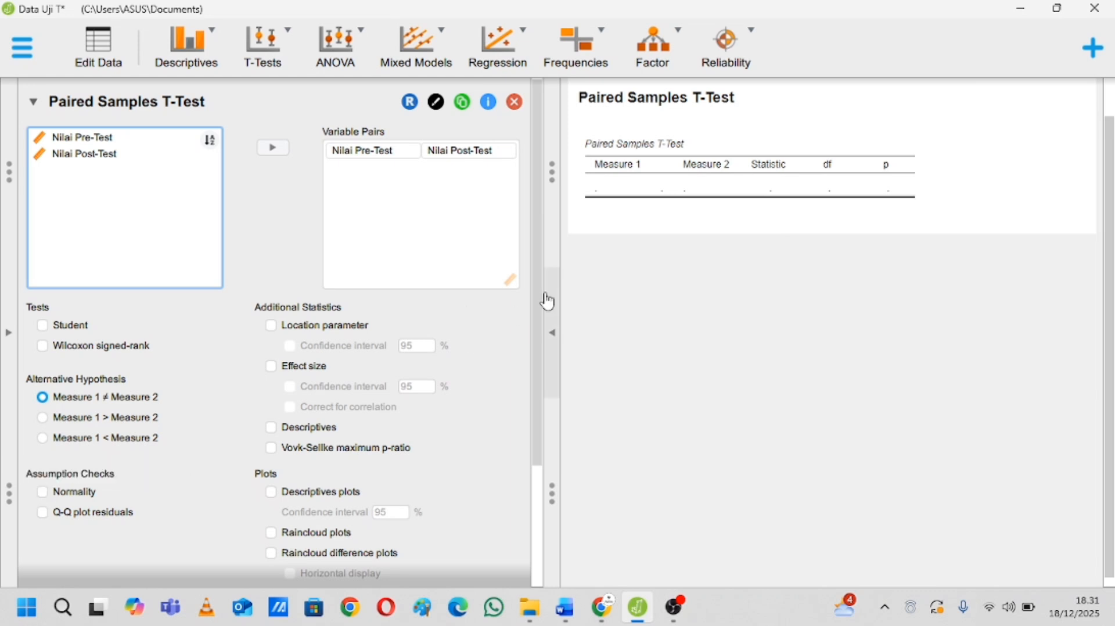
- Enable the Normality assumption check, Effect size, Descriptives and the Student test for the paired samples analysis
{"action": "left_click", "coordinate": [43, 495]}
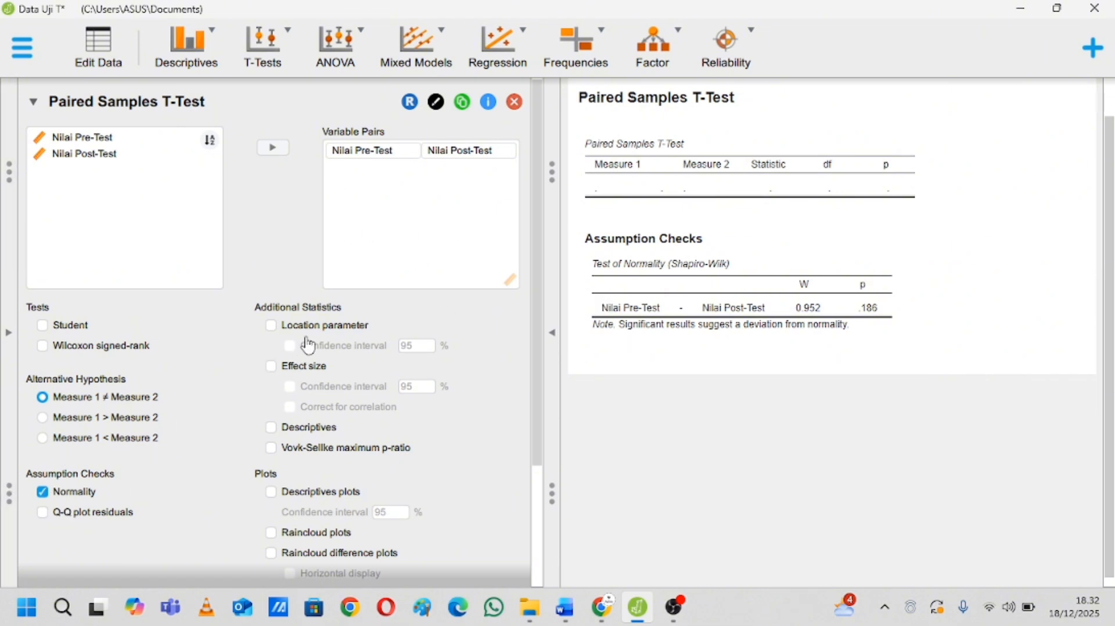
{"action": "left_click", "coordinate": [270, 365]}
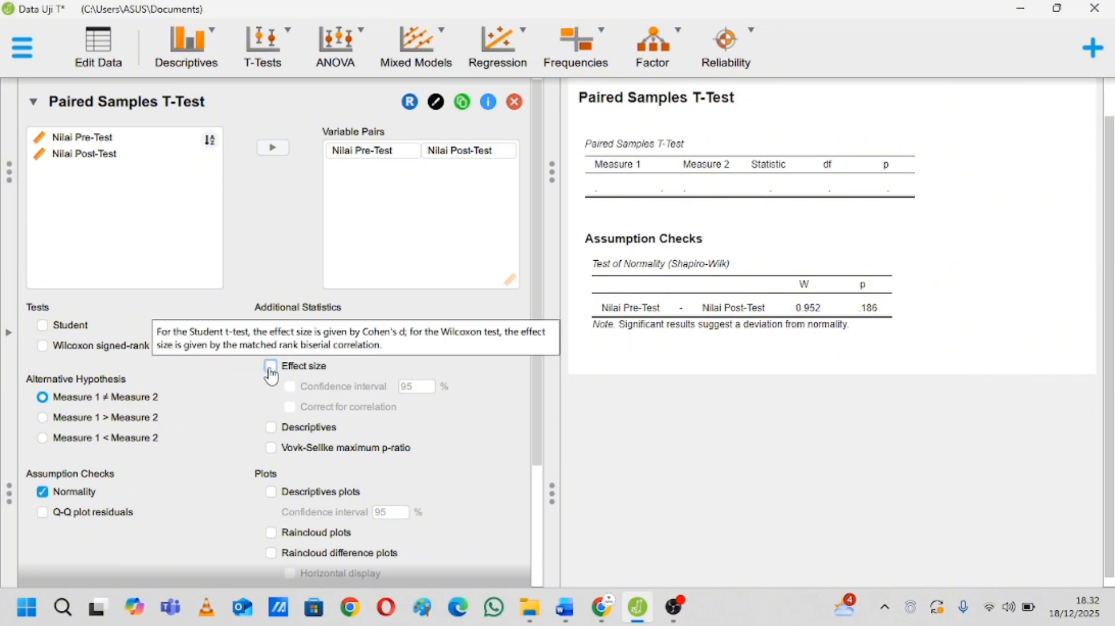
{"action": "left_click", "coordinate": [272, 430]}
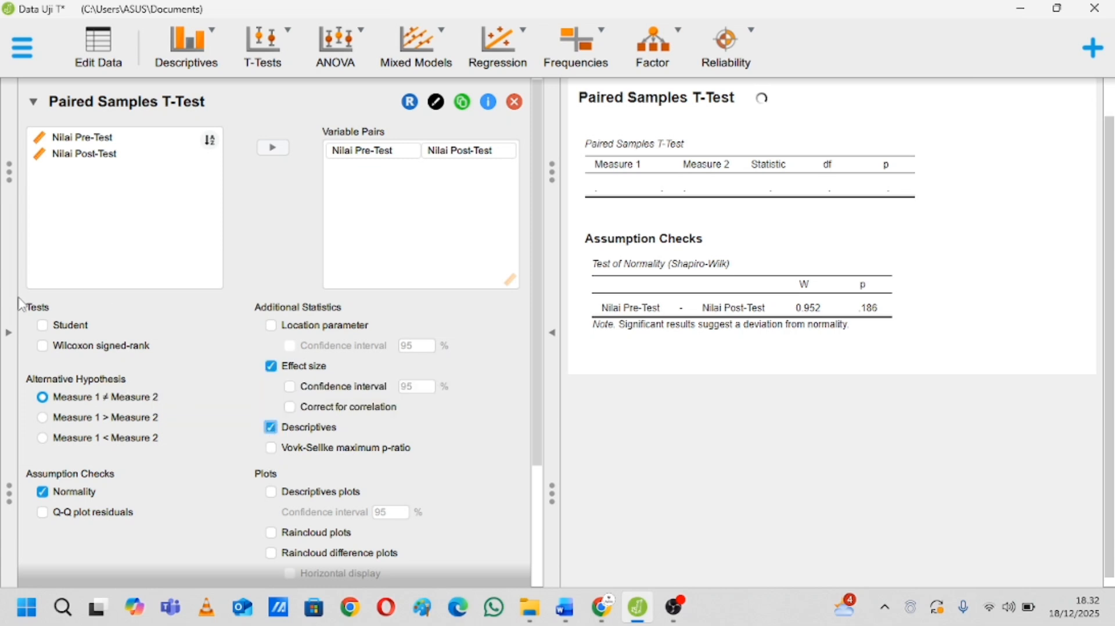
{"action": "left_click", "coordinate": [42, 326]}
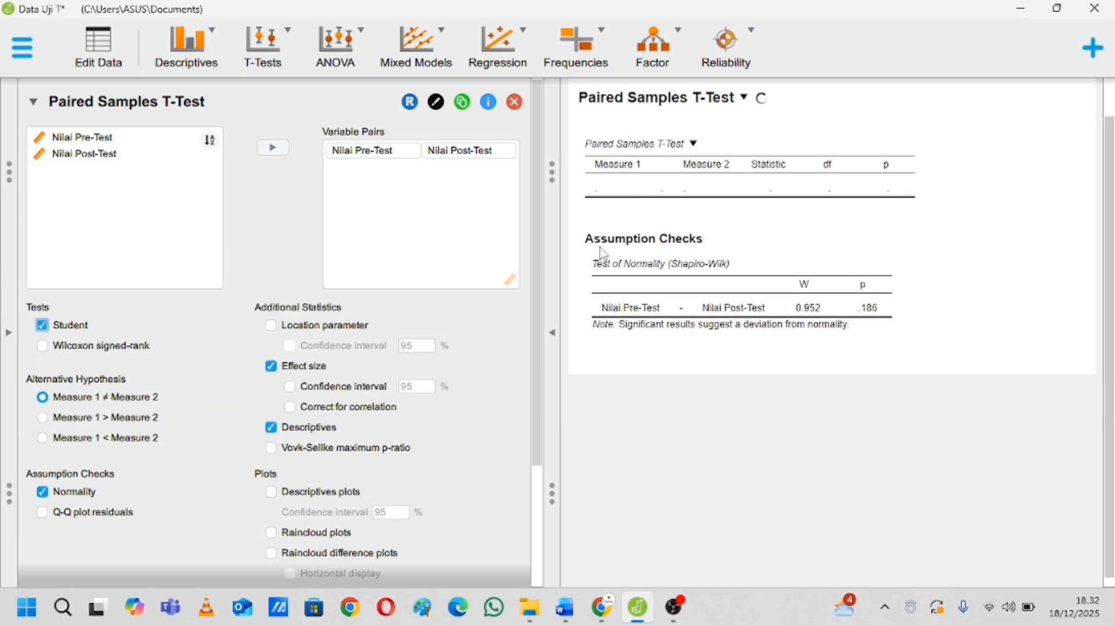
- Collapse the analysis options and examine the Paired Samples T-Test, Shapiro-Wilk normality and Descriptives result tables
{"action": "left_click", "coordinate": [553, 381]}
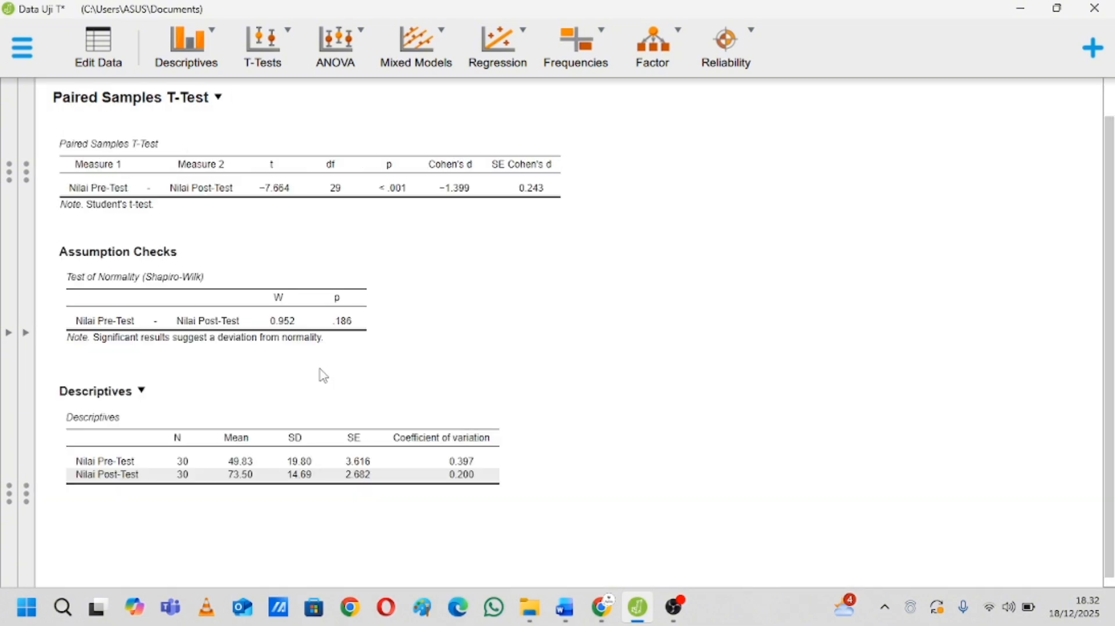
{"action": "scroll", "coordinate": [319, 369], "scroll_direction": "up", "scroll_amount": 1}
{"action": "scroll", "coordinate": [319, 369], "scroll_direction": "down", "scroll_amount": 1}
{"action": "scroll", "coordinate": [319, 368], "scroll_direction": "up", "scroll_amount": 1}
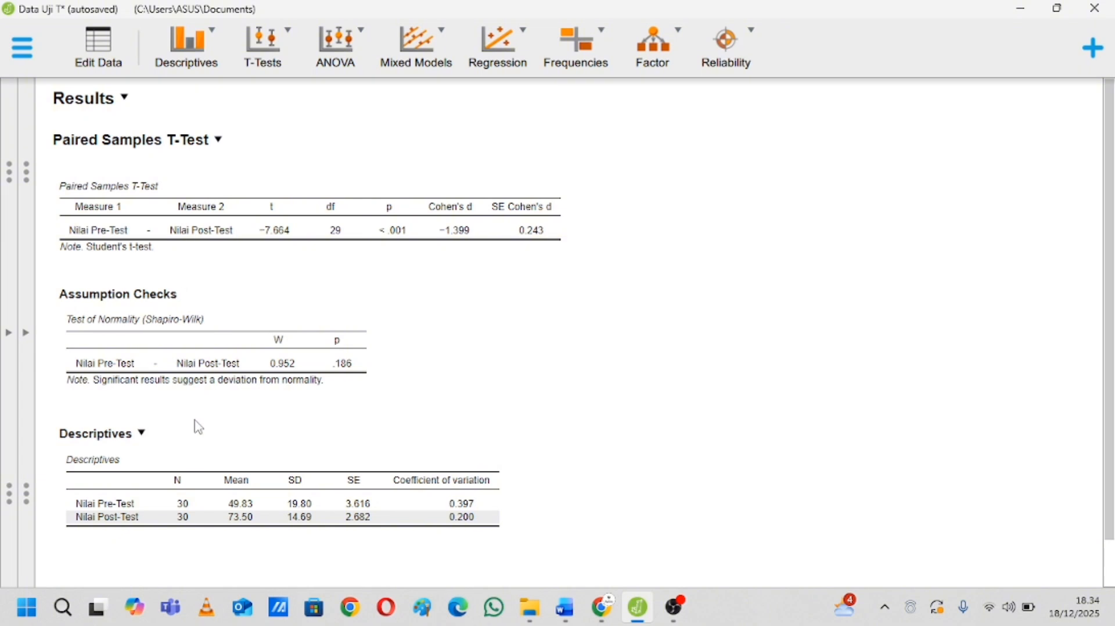
{"action": "scroll", "coordinate": [393, 398], "scroll_direction": "down", "scroll_amount": 1}
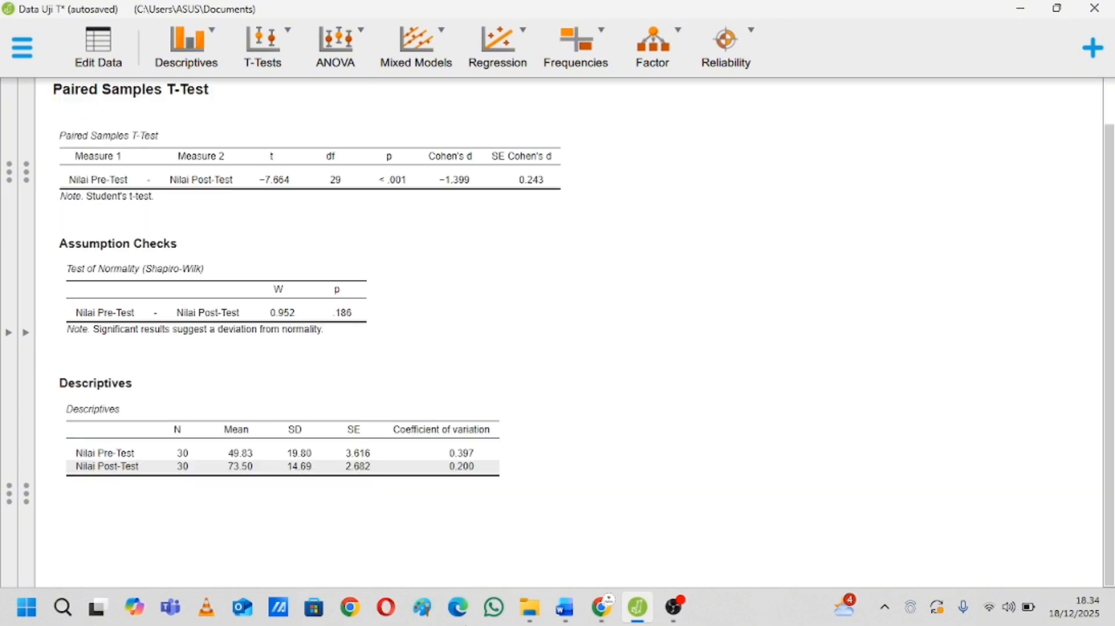
- Switch to the Word report and read the JASP test interpretation through to section E, Kesimpulan
{"action": "left_click", "coordinate": [564, 608]}
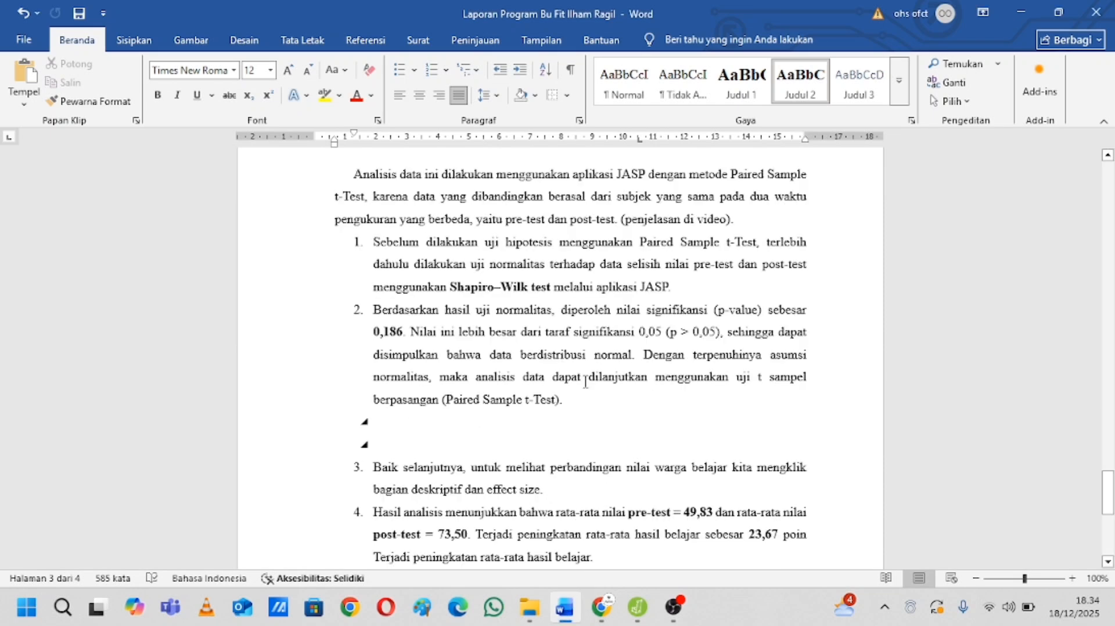
{"action": "scroll", "coordinate": [585, 383], "scroll_direction": "down", "scroll_amount": 2}
{"action": "scroll", "coordinate": [585, 384], "scroll_direction": "down", "scroll_amount": 4}
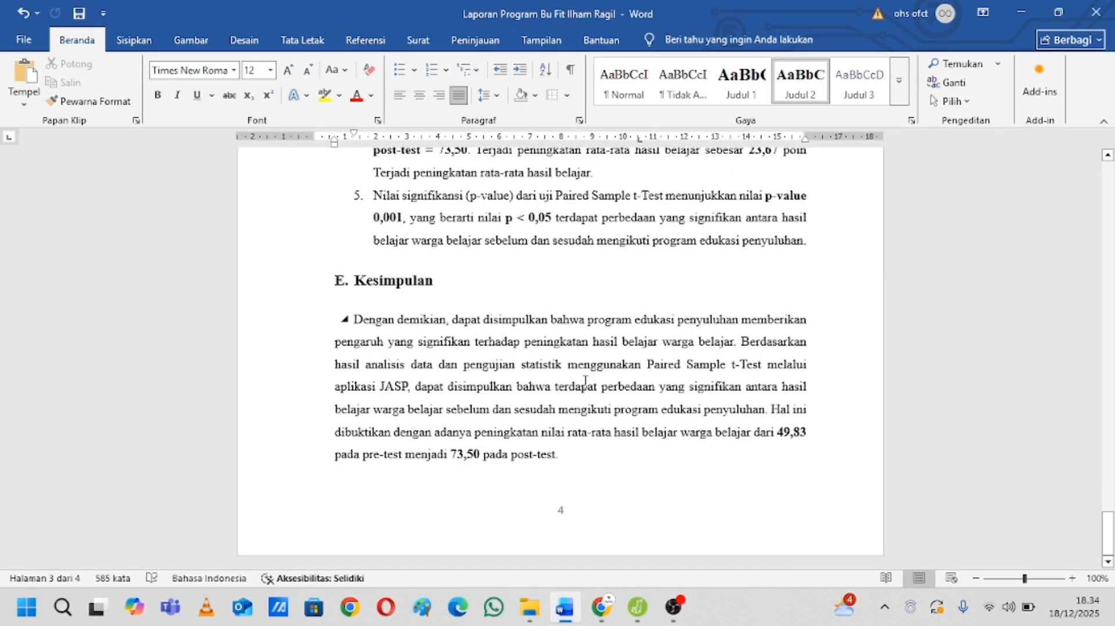
{"action": "scroll", "coordinate": [585, 380], "scroll_direction": "up", "scroll_amount": 1}
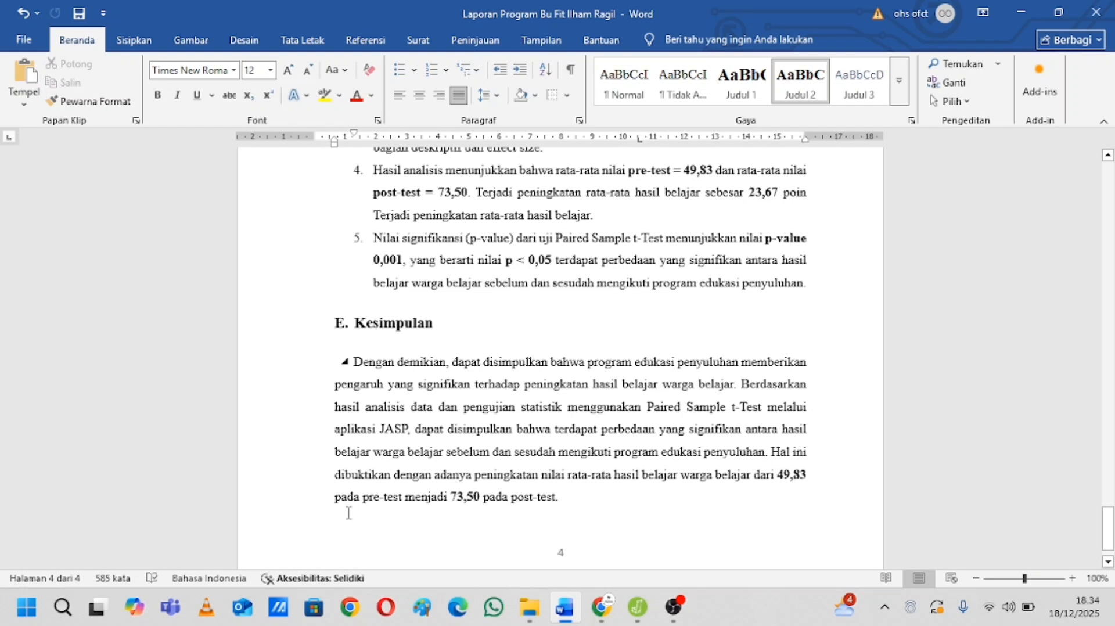
- Revisit the t-test results in JASP, and return to the Word report's cover page
{"action": "left_click", "coordinate": [639, 615]}
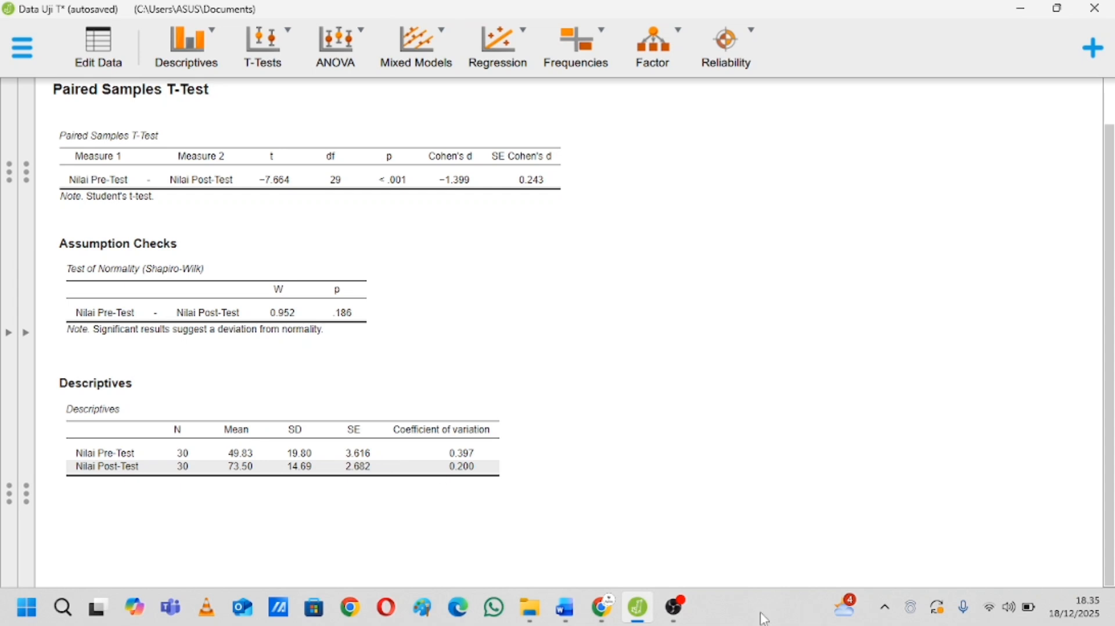
{"action": "mouse_move", "coordinate": [582, 617]}
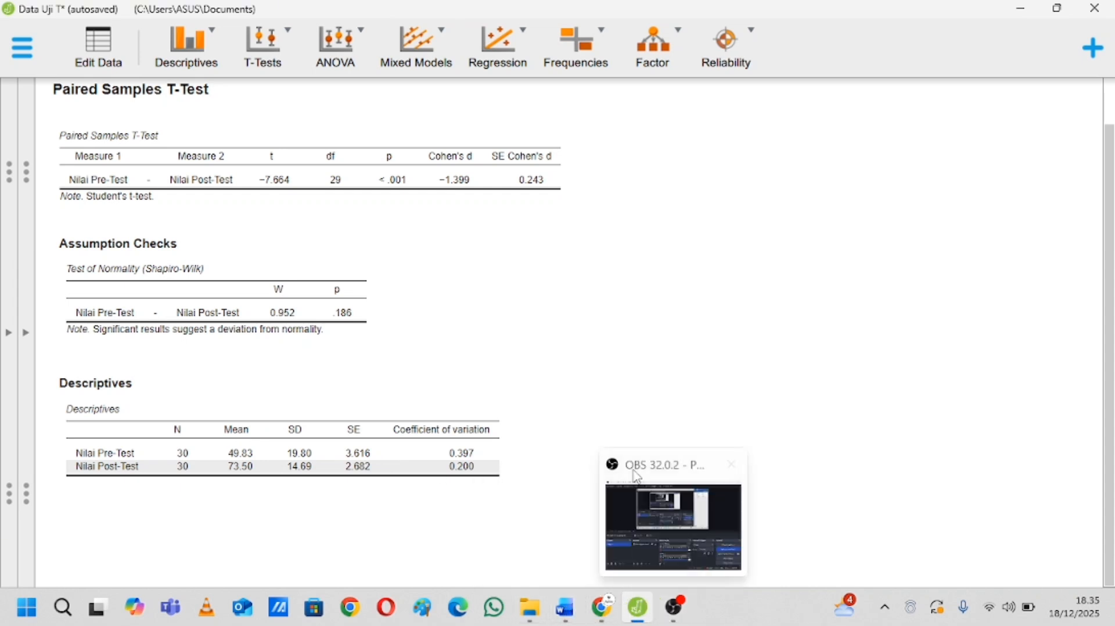
{"action": "left_click", "coordinate": [564, 615]}
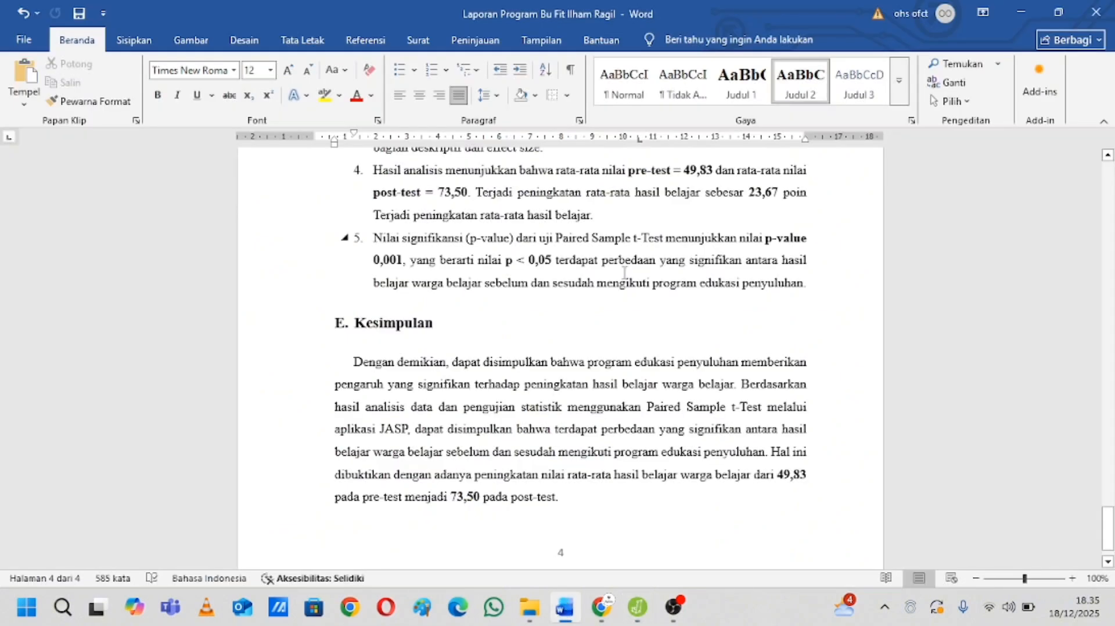
{"action": "scroll", "coordinate": [624, 272], "scroll_direction": "down", "scroll_amount": 10}
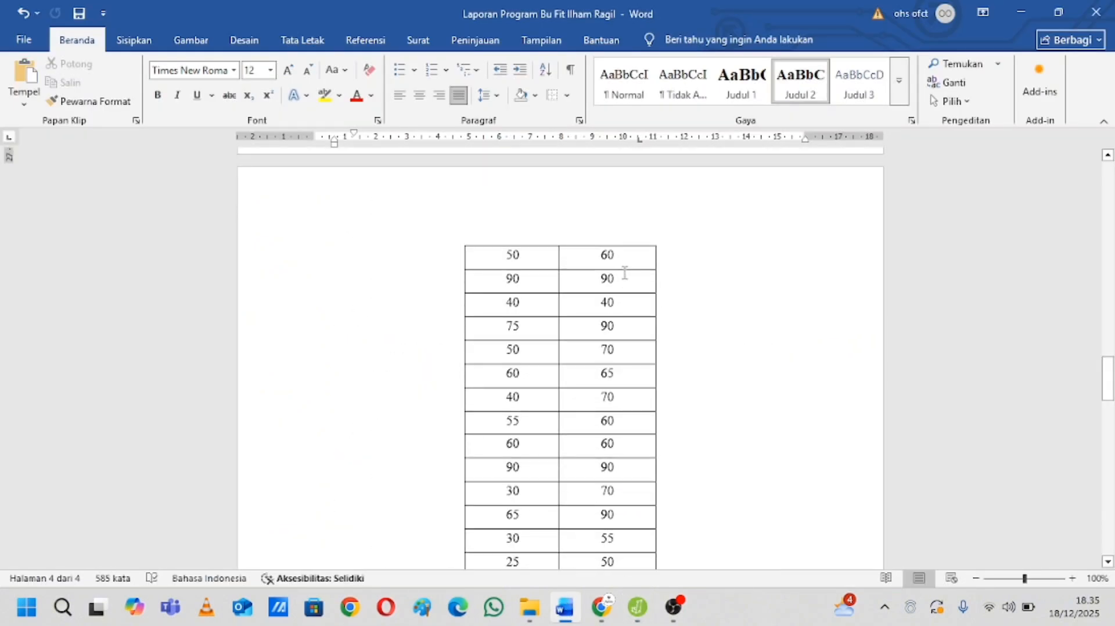
{"action": "scroll", "coordinate": [624, 273], "scroll_direction": "up", "scroll_amount": 20}
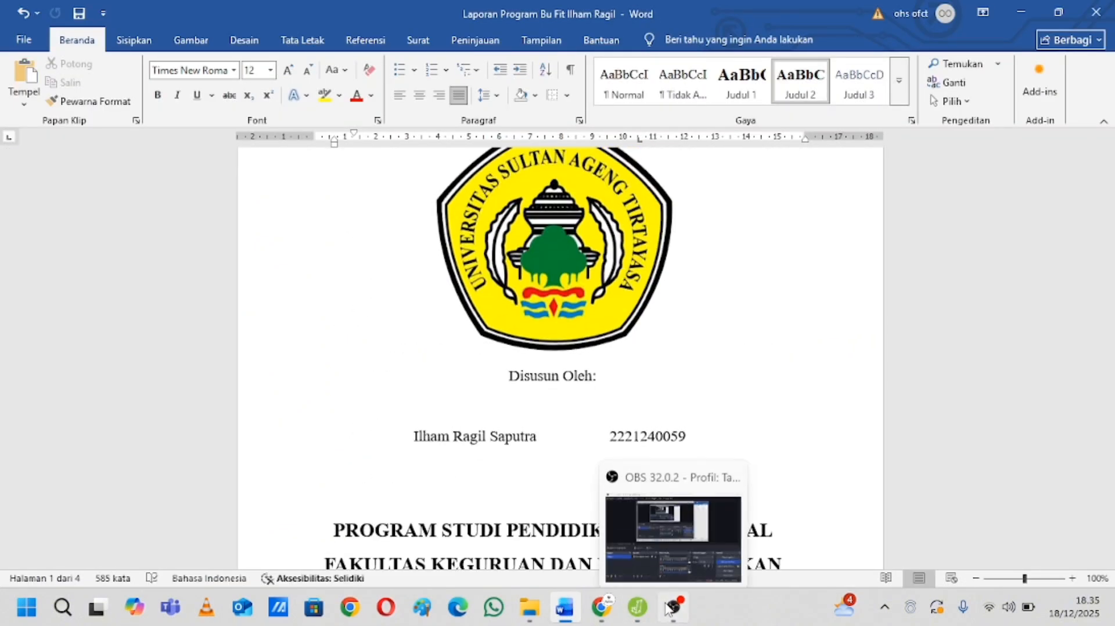